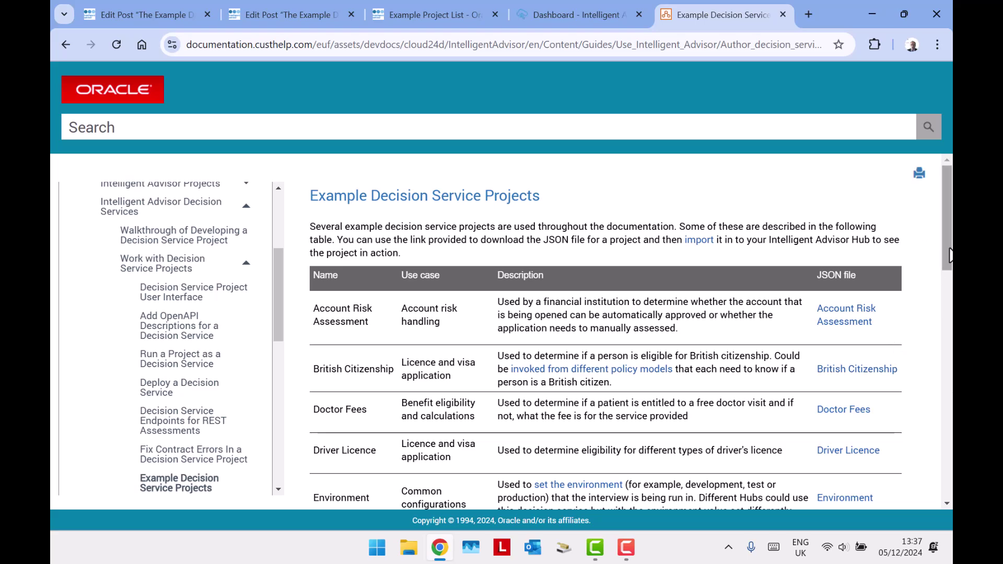
Find the Travel Compensation example in the decision service projects table and save its Travel_Compensation.json file to the Desktop.
{"action": "scroll", "coordinate": [946, 417], "scroll_direction": "down", "scroll_amount": 8}
{"action": "scroll", "coordinate": [947, 418], "scroll_direction": "down", "scroll_amount": 5}
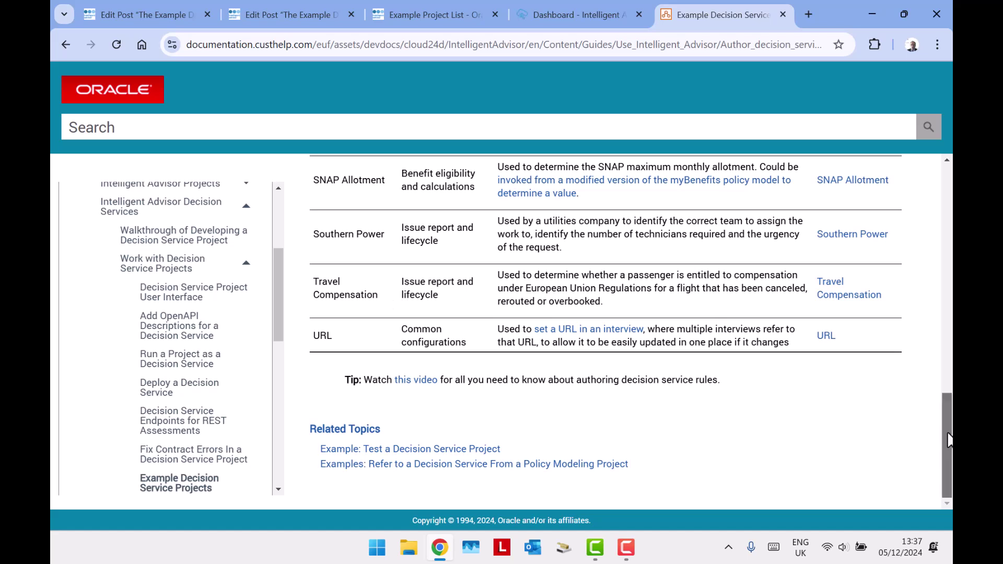
{"action": "mouse_move", "coordinate": [949, 441]}
{"action": "left_mouse_down"}
{"action": "mouse_move", "coordinate": [949, 413]}
{"action": "mouse_move", "coordinate": [950, 428]}
{"action": "left_mouse_up"}
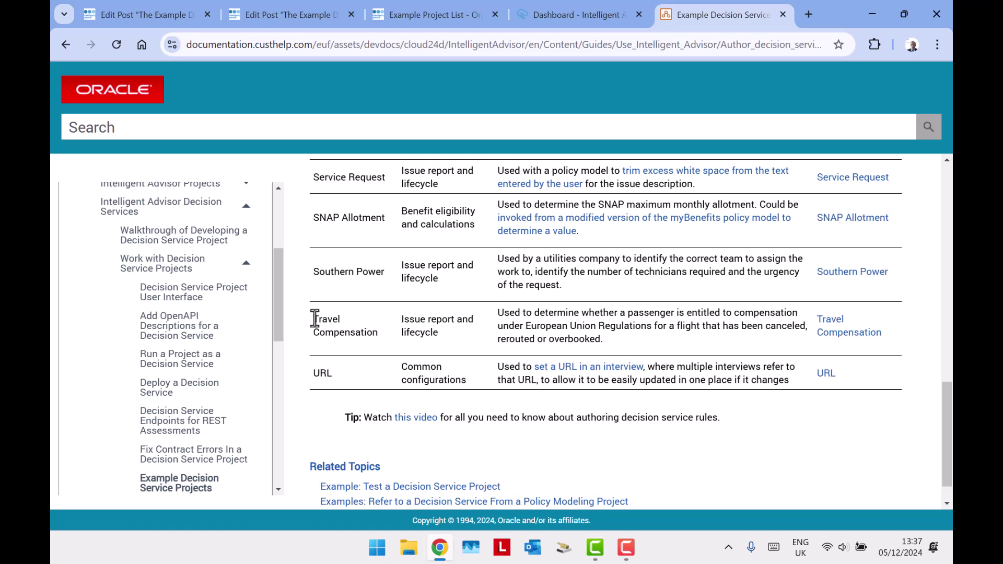
{"action": "right_click", "coordinate": [861, 345]}
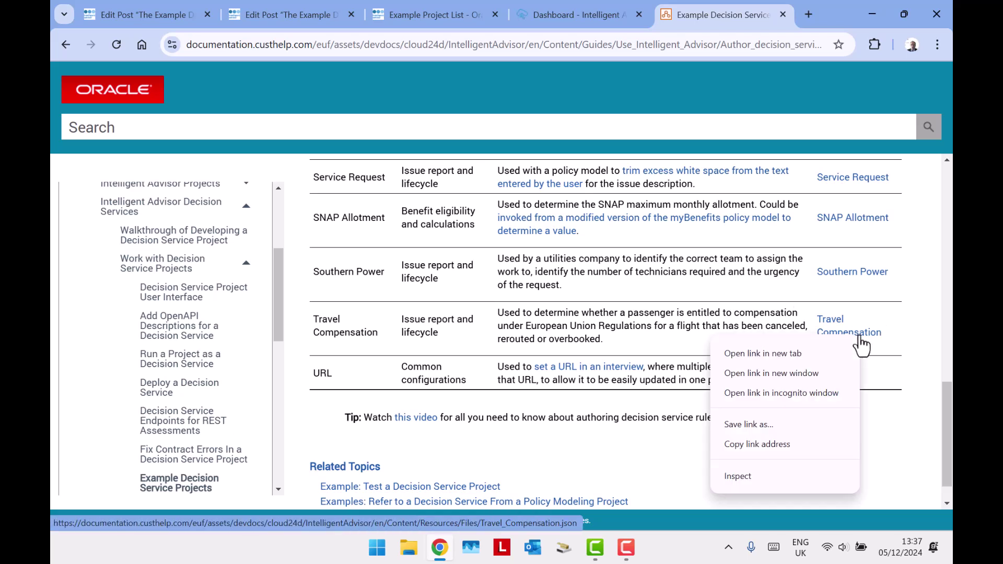
{"action": "left_click", "coordinate": [827, 433]}
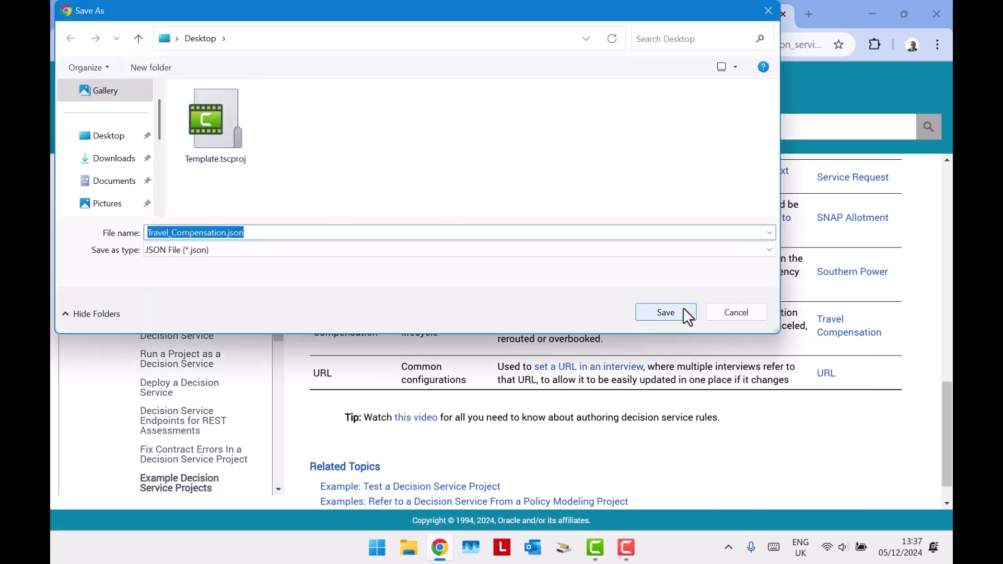
{"action": "left_click", "coordinate": [683, 308]}
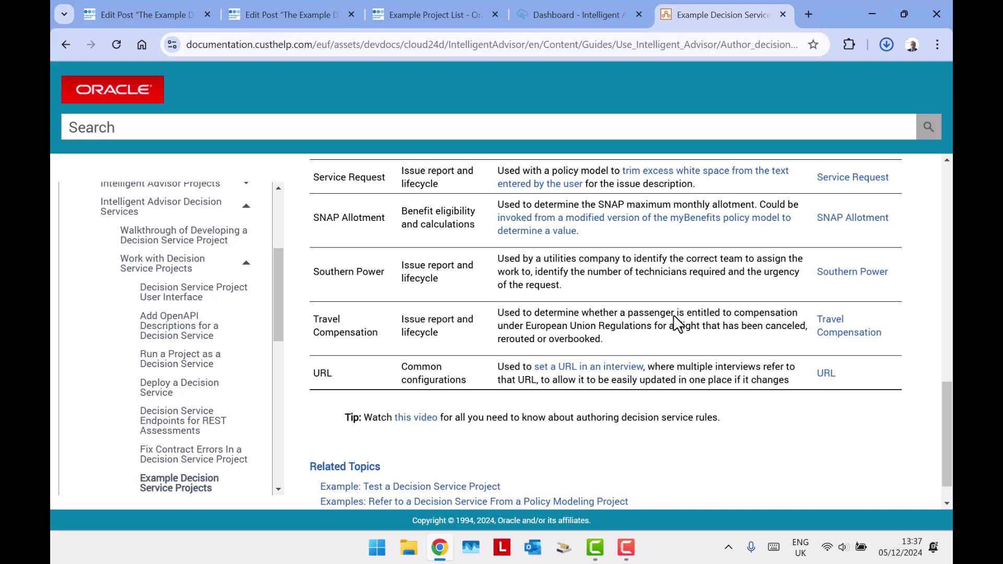
In the Intelligent Advisor Hub projects, start importing Travel_Compensation.json as a decision service and name the project RN Travel_Compensation.
{"action": "left_click", "coordinate": [570, 4]}
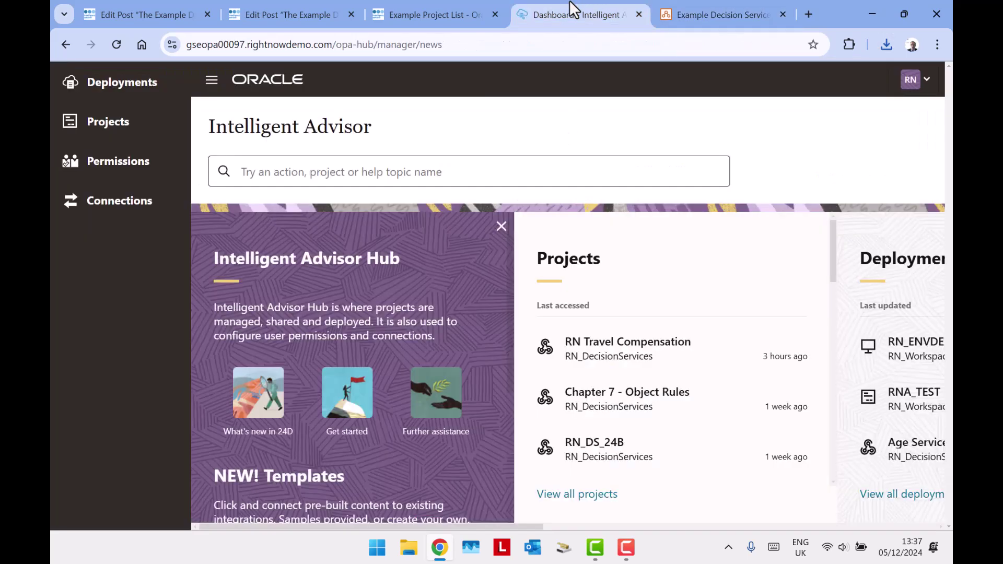
{"action": "left_click", "coordinate": [117, 133]}
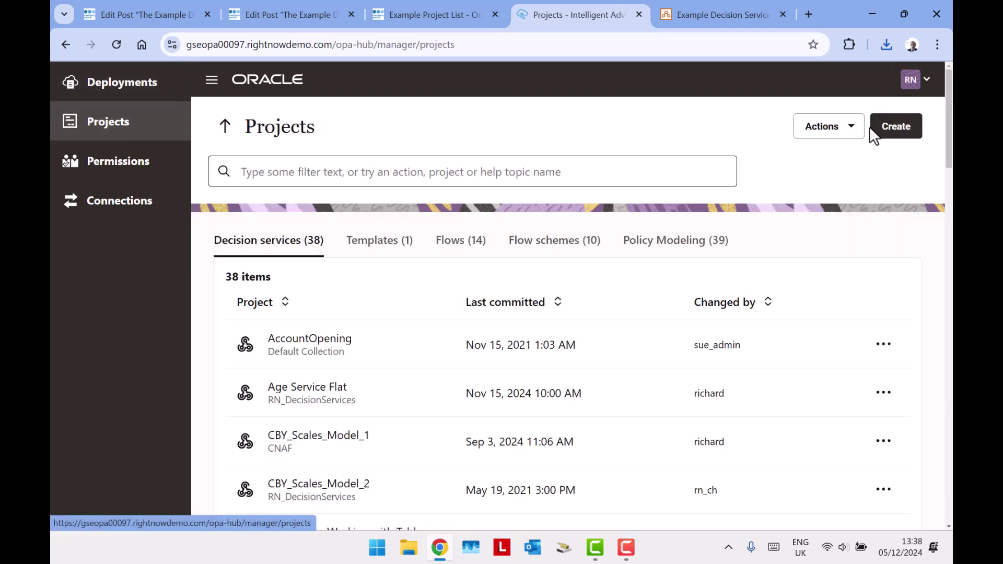
{"action": "left_click", "coordinate": [852, 129]}
{"action": "left_click", "coordinate": [824, 200]}
{"action": "double_click", "coordinate": [285, 117]}
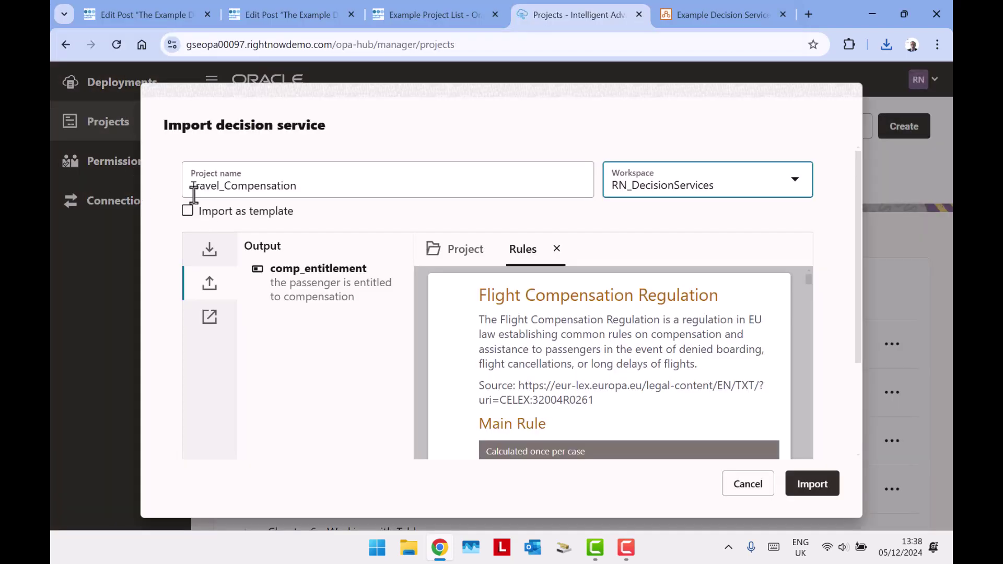
{"action": "left_click", "coordinate": [190, 191]}
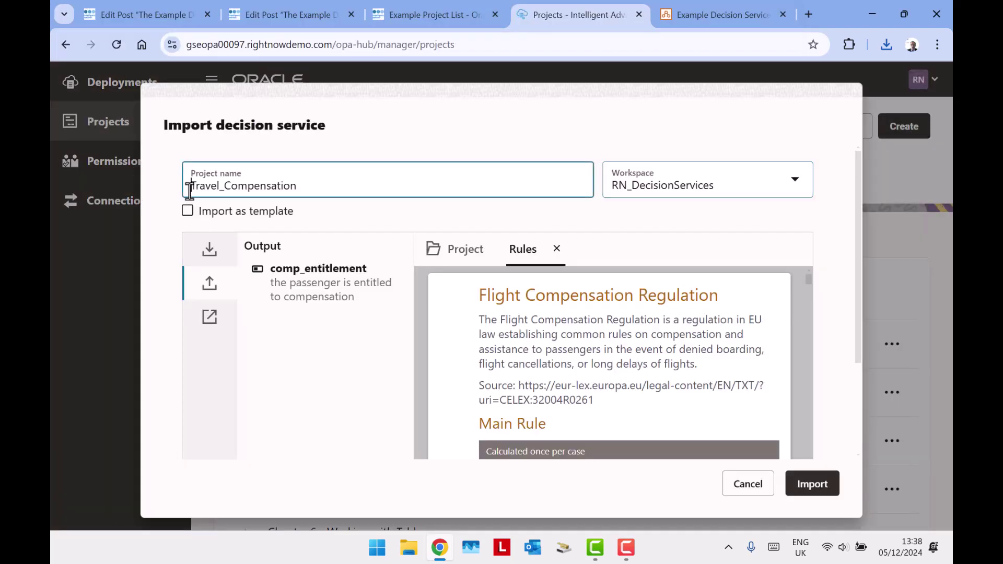
{"action": "type", "text": "RN"}
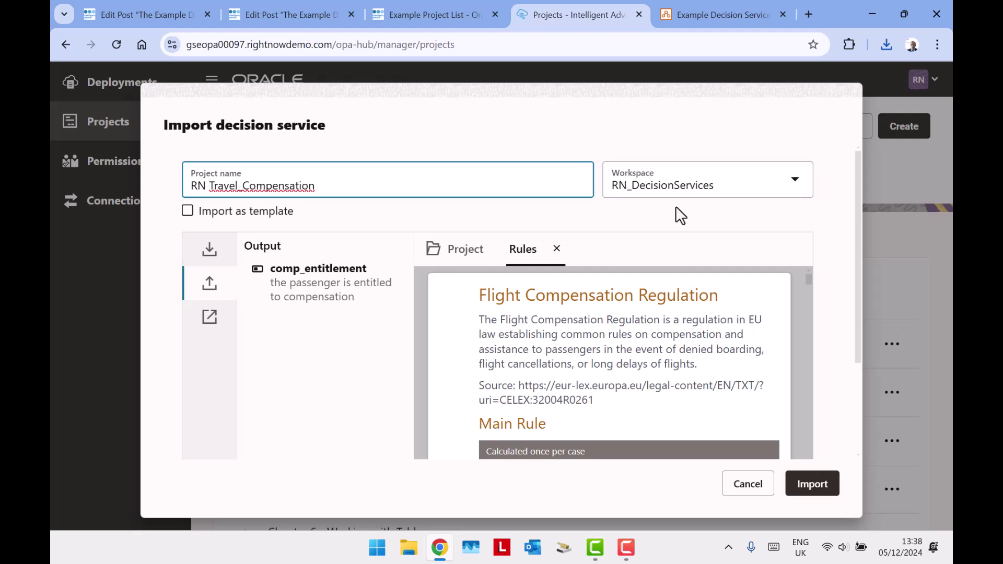
Examine the decision service's input fields in the import preview, including their names, data types and descriptions.
{"action": "left_click", "coordinate": [202, 250]}
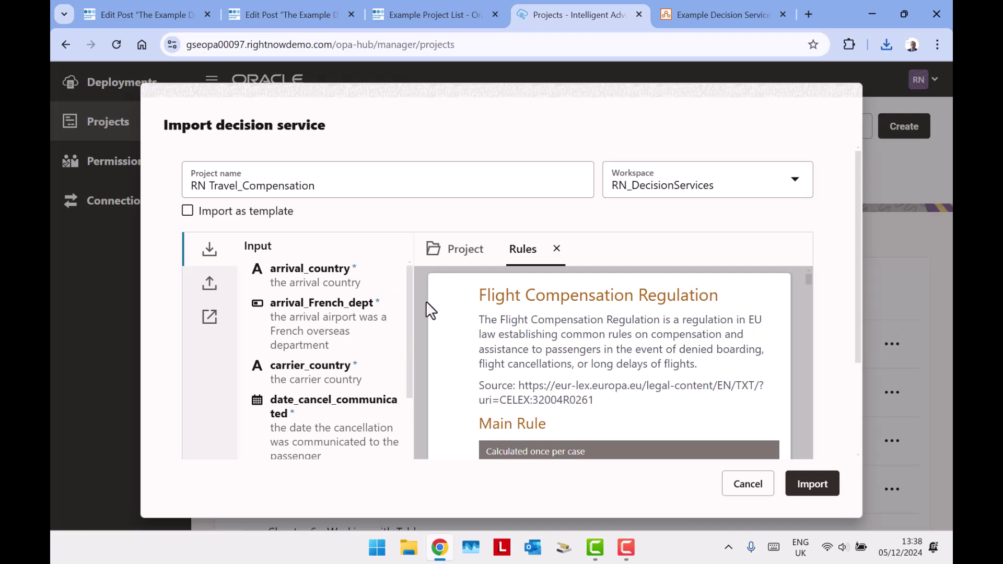
{"action": "left_click_drag", "start_coordinate": [409, 291], "coordinate": [320, 291]}
{"action": "left_click_drag", "start_coordinate": [411, 364], "coordinate": [403, 443]}
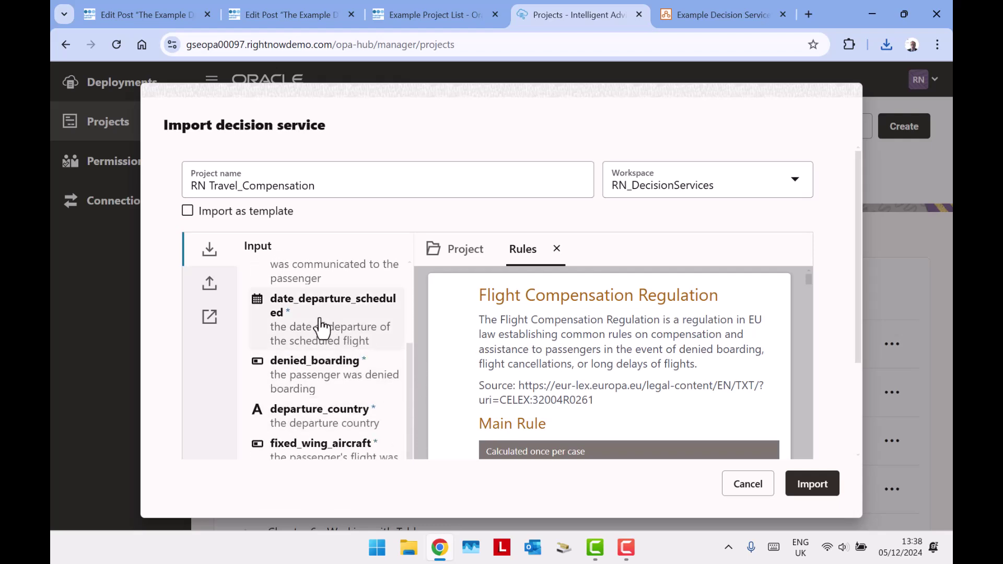
{"action": "scroll", "coordinate": [340, 326], "scroll_direction": "up", "scroll_amount": 1}
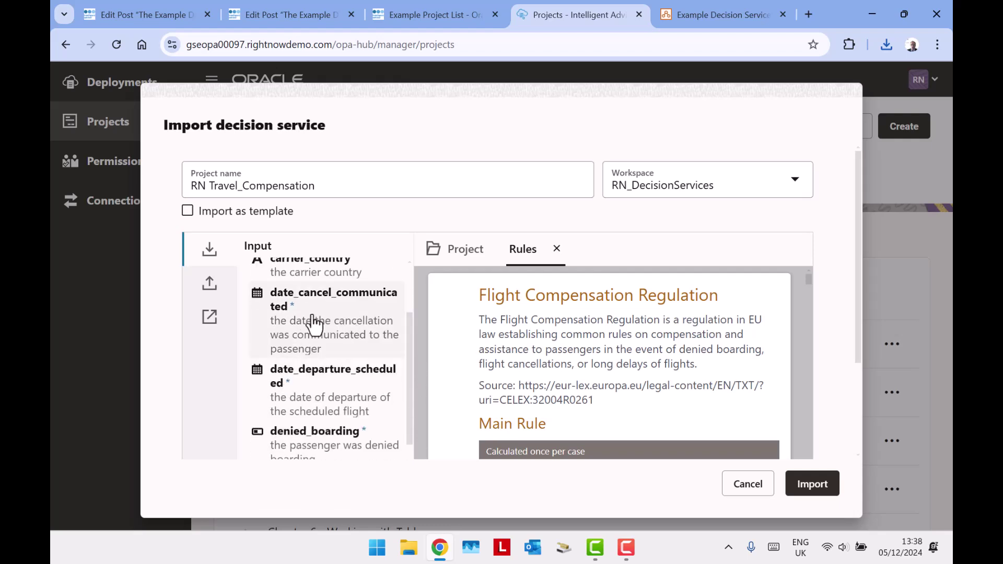
{"action": "scroll", "coordinate": [368, 319], "scroll_direction": "down", "scroll_amount": 3}
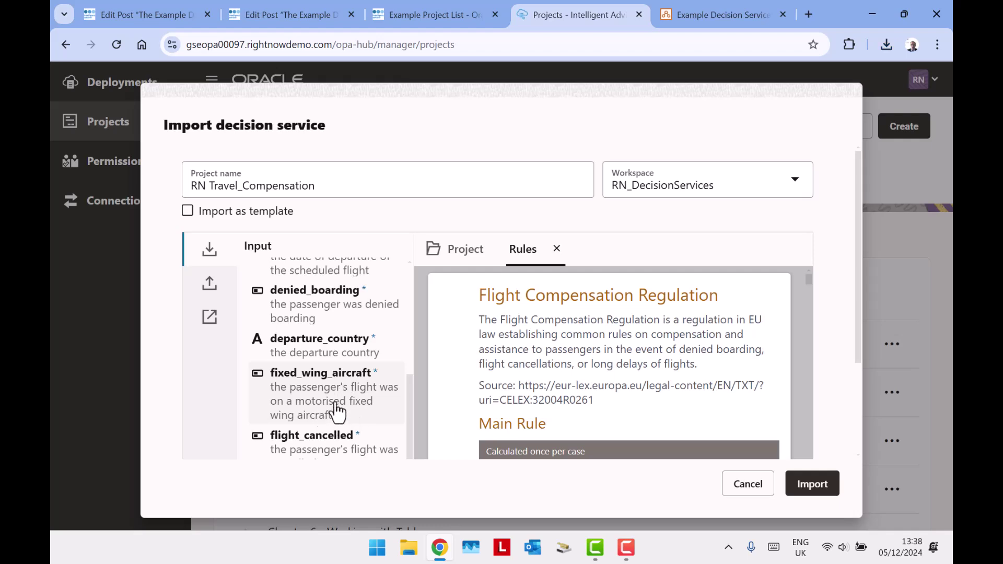
{"action": "scroll", "coordinate": [345, 400], "scroll_direction": "up", "scroll_amount": 2}
{"action": "scroll", "coordinate": [325, 415], "scroll_direction": "down", "scroll_amount": 1}
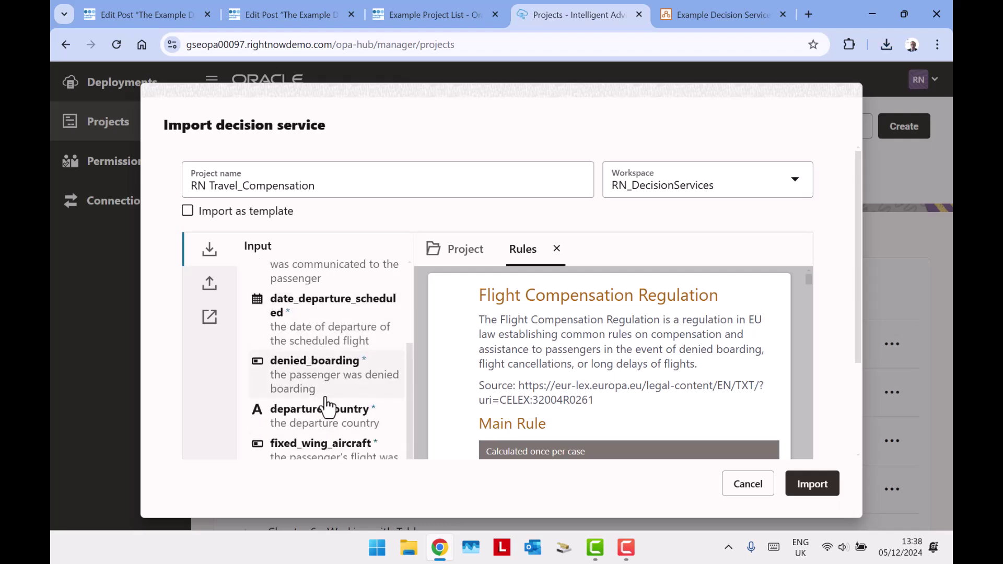
{"action": "scroll", "coordinate": [327, 405], "scroll_direction": "up", "scroll_amount": 3}
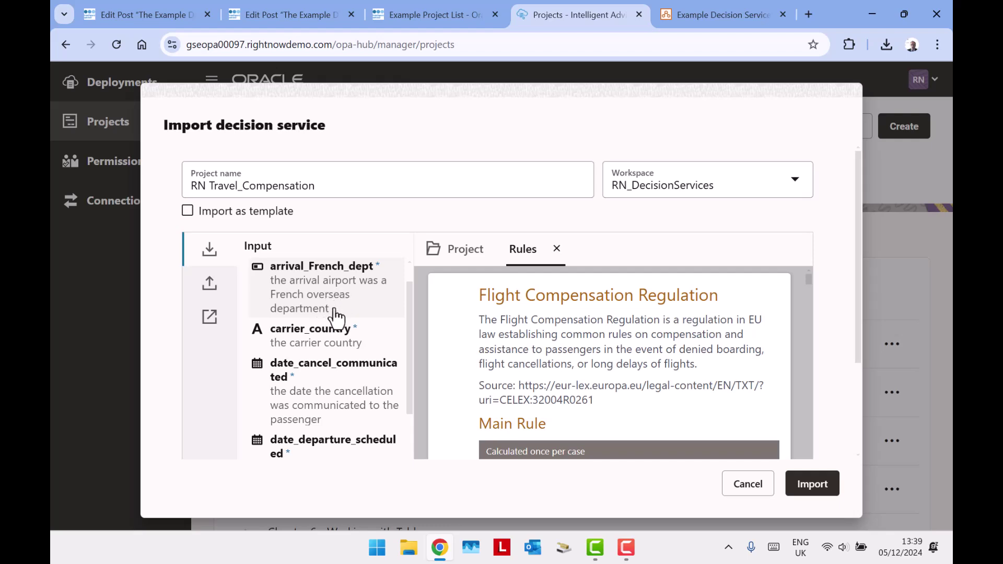
{"action": "scroll", "coordinate": [334, 314], "scroll_direction": "up", "scroll_amount": 1}
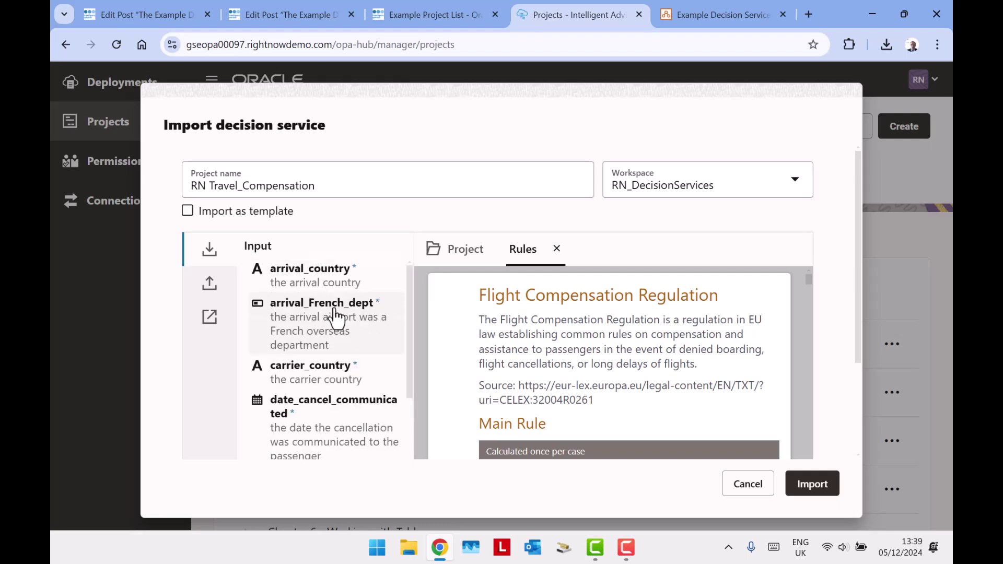
Check the decision service's output in the preview and import the RN Travel_Compensation project.
{"action": "left_click", "coordinate": [208, 284]}
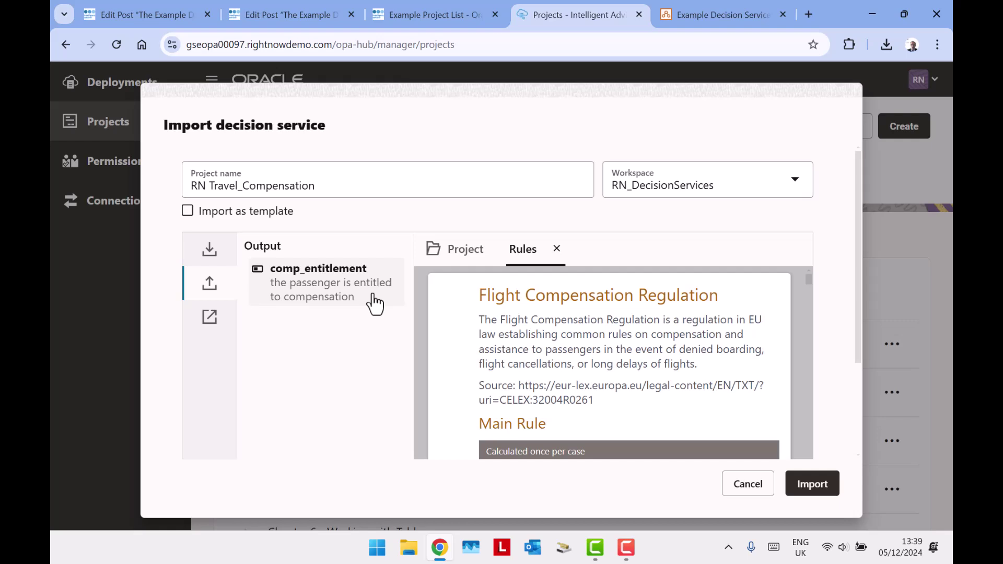
{"action": "left_click", "coordinate": [819, 485]}
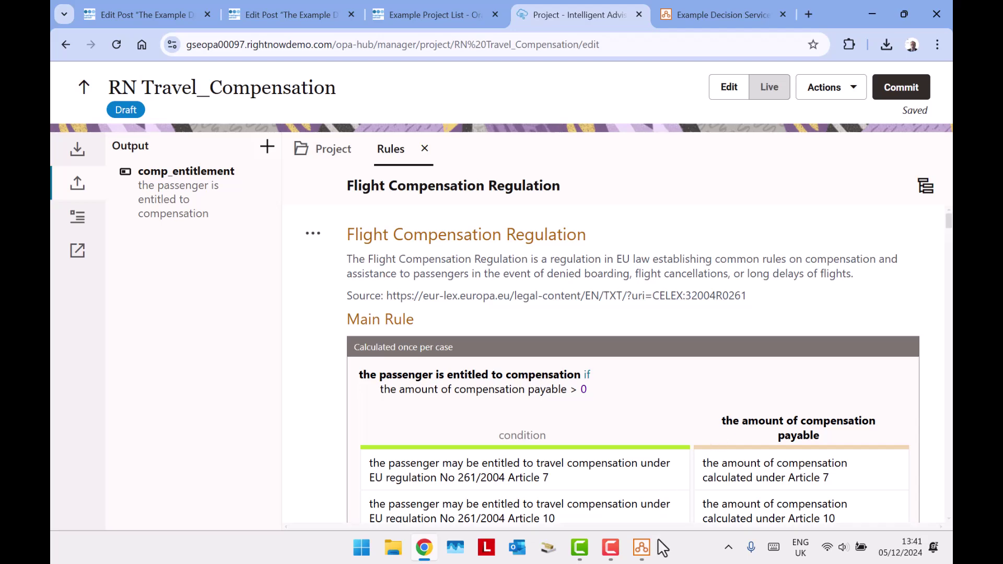
Switch to Policy Modeling in full view and search the example projects for "travel", leaving the list without opening anything.
{"action": "left_click", "coordinate": [642, 548]}
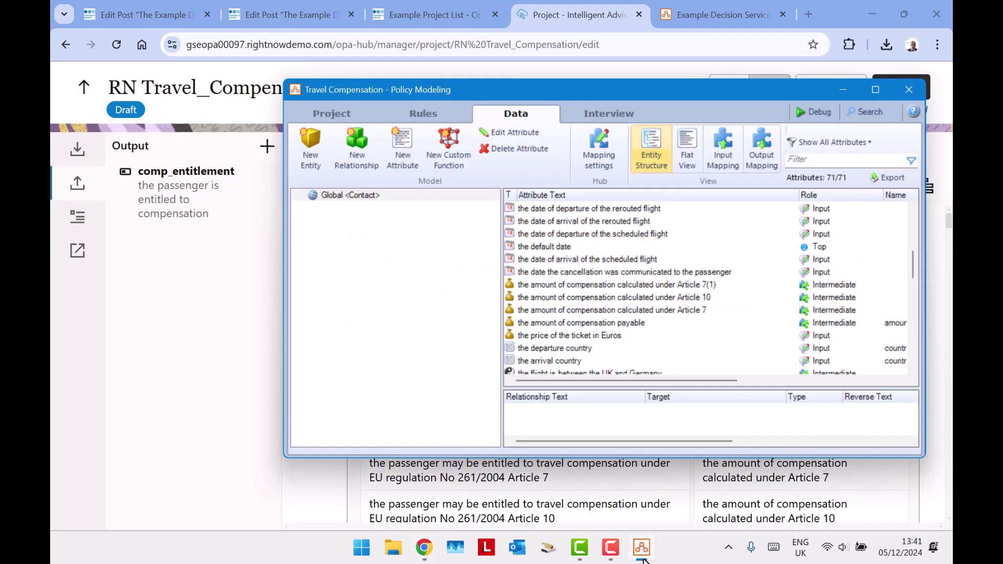
{"action": "left_click", "coordinate": [875, 89]}
{"action": "left_click", "coordinate": [95, 33]}
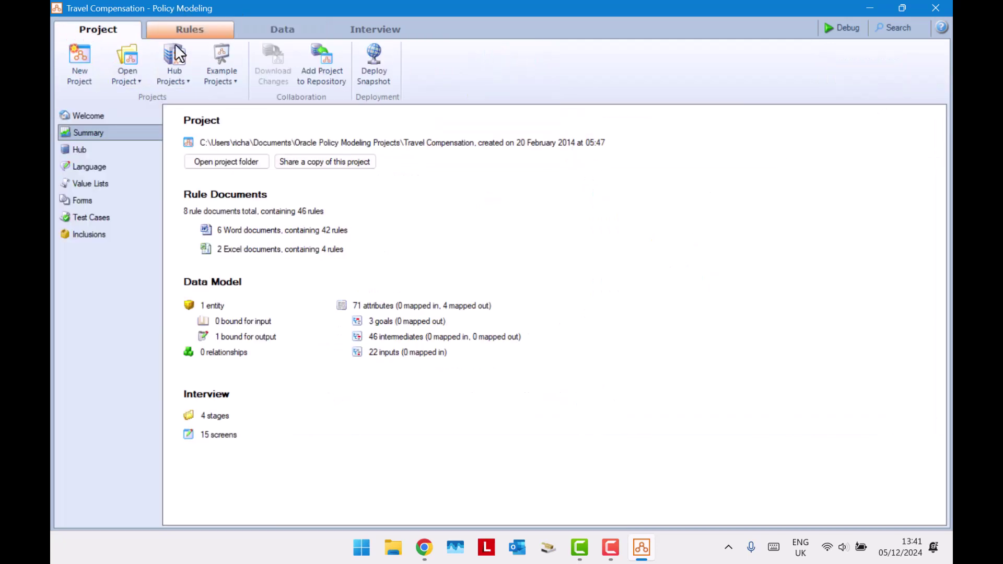
{"action": "left_click", "coordinate": [226, 73]}
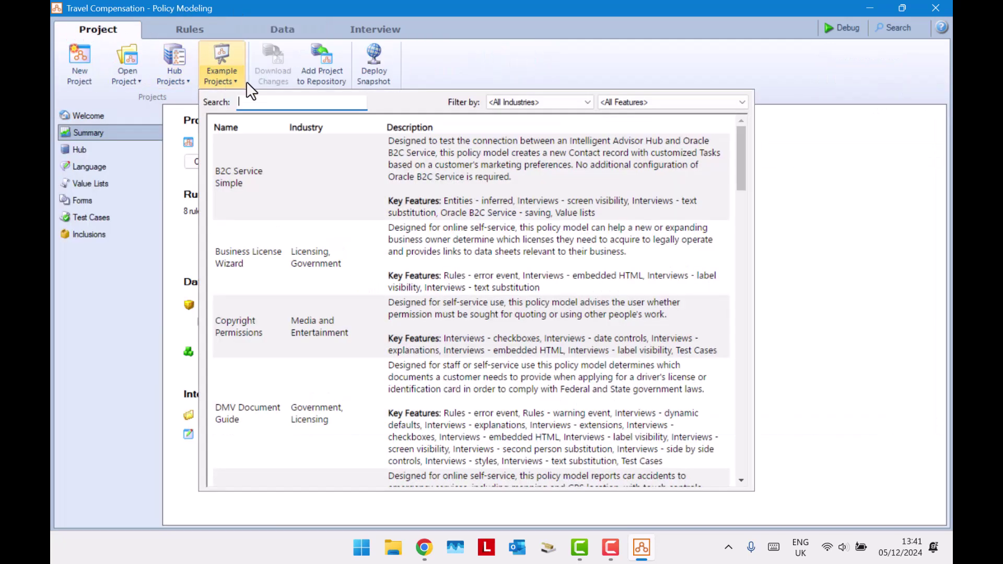
{"action": "type", "text": "tr"}
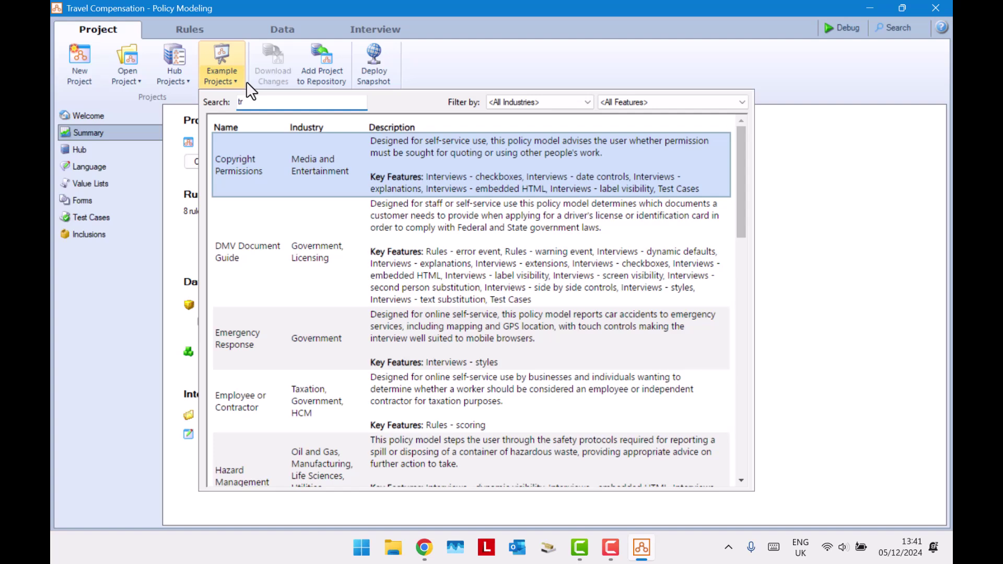
{"action": "type", "text": "ave"}
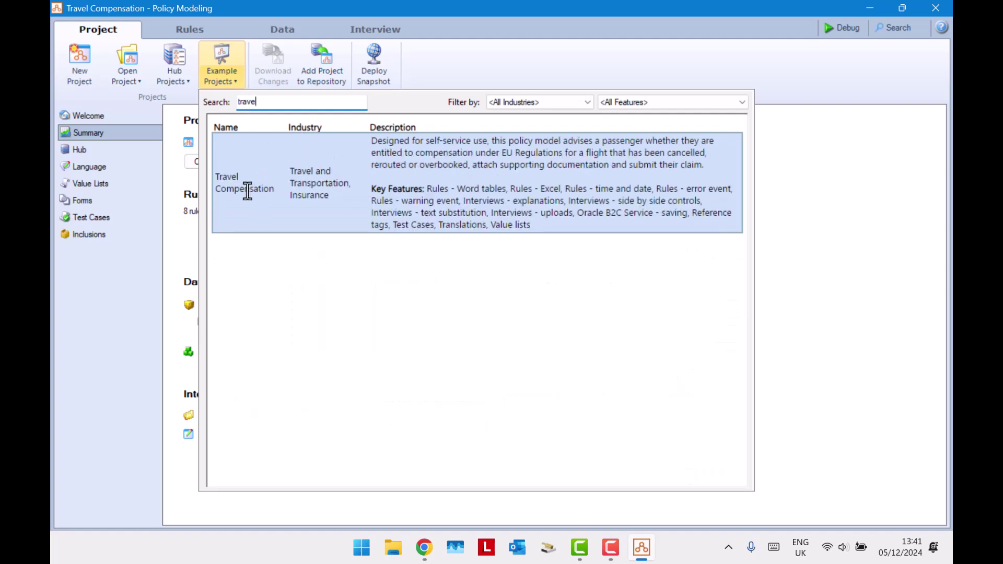
{"action": "left_click", "coordinate": [350, 6]}
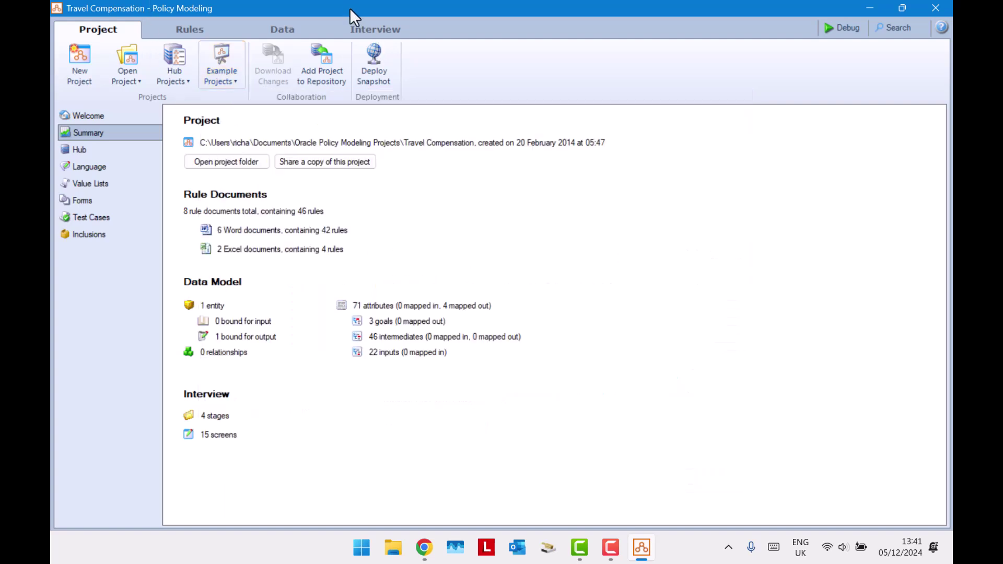
Show the policy model's data attributes in a window beside the decision service's output and examine them, selecting the goal "the passenger is entitled to compensation".
{"action": "left_click", "coordinate": [283, 24]}
{"action": "left_click_drag", "start_coordinate": [309, 1], "coordinate": [615, 121]}
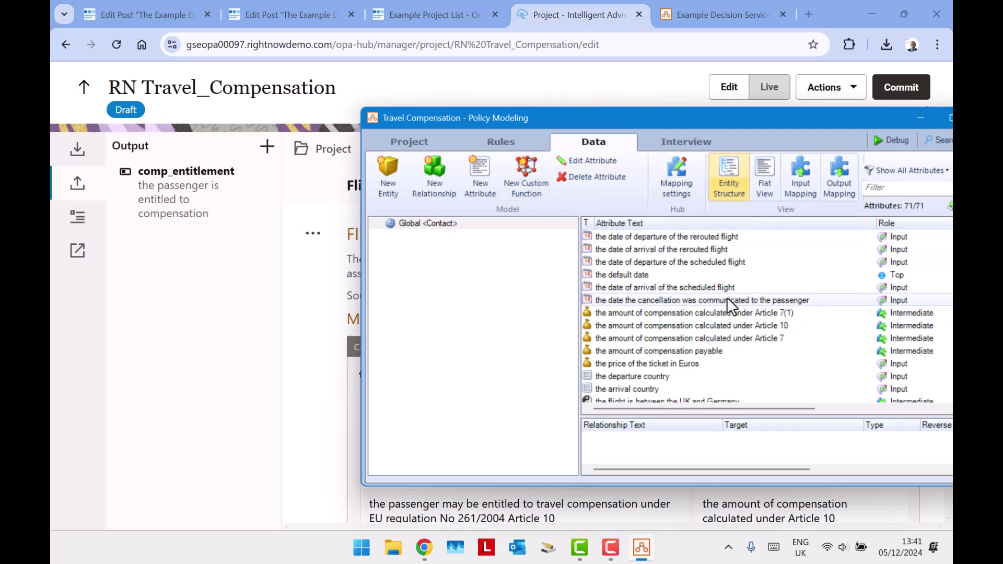
{"action": "scroll", "coordinate": [741, 268], "scroll_direction": "down", "scroll_amount": 8}
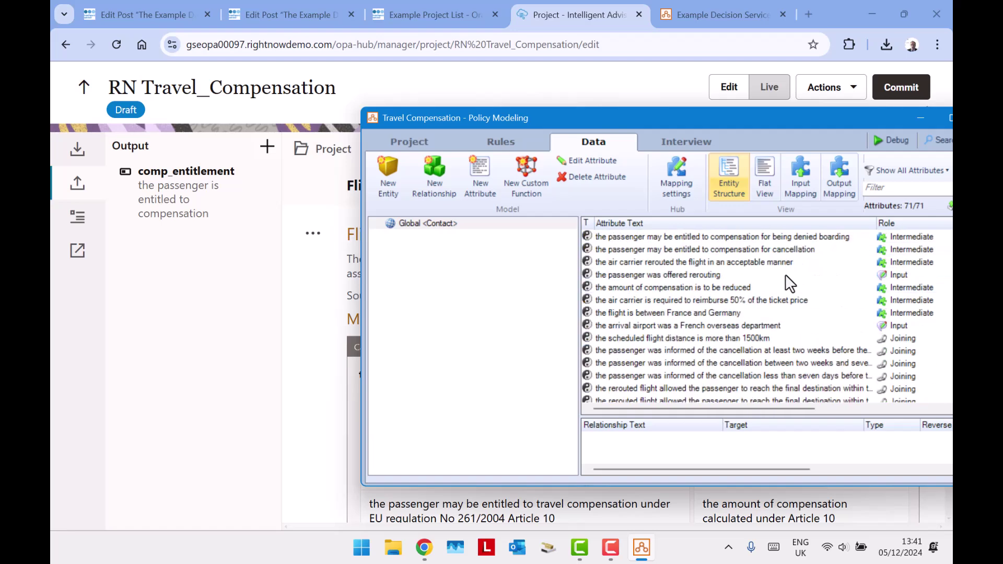
{"action": "scroll", "coordinate": [790, 283], "scroll_direction": "down", "scroll_amount": 5}
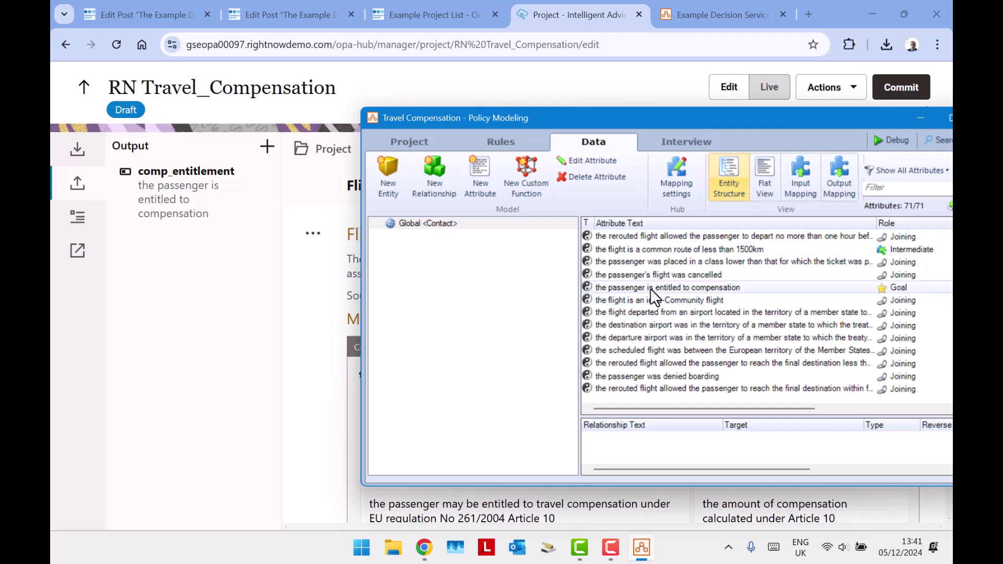
{"action": "left_click", "coordinate": [679, 285]}
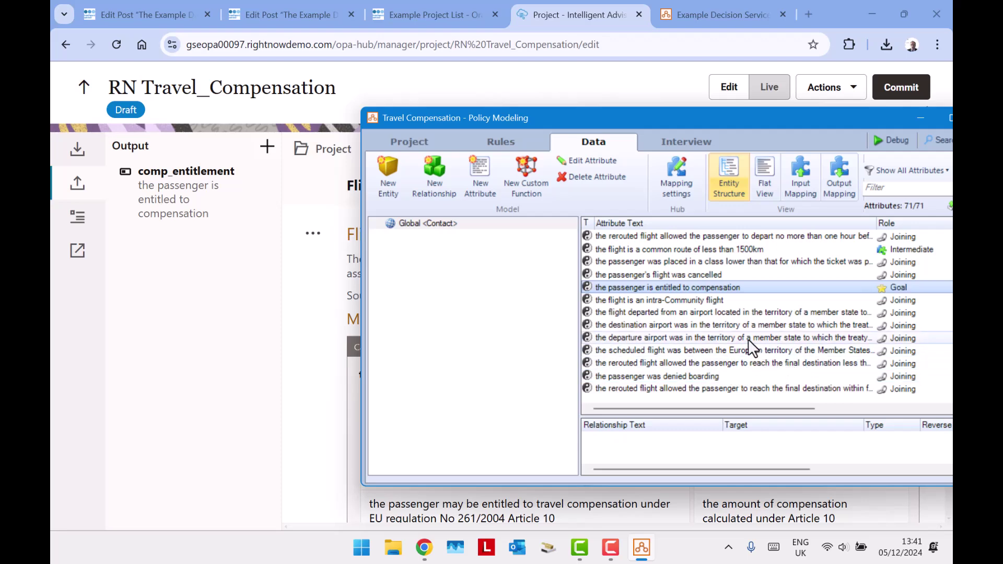
{"action": "scroll", "coordinate": [748, 340], "scroll_direction": "up", "scroll_amount": 4}
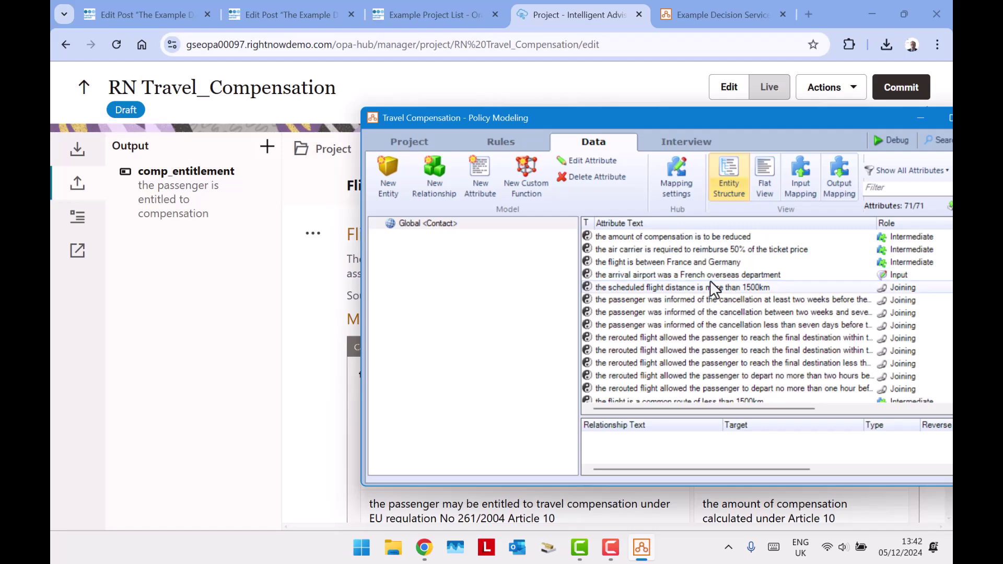
{"action": "scroll", "coordinate": [713, 287], "scroll_direction": "up", "scroll_amount": 7}
{"action": "scroll", "coordinate": [734, 349], "scroll_direction": "up", "scroll_amount": 6}
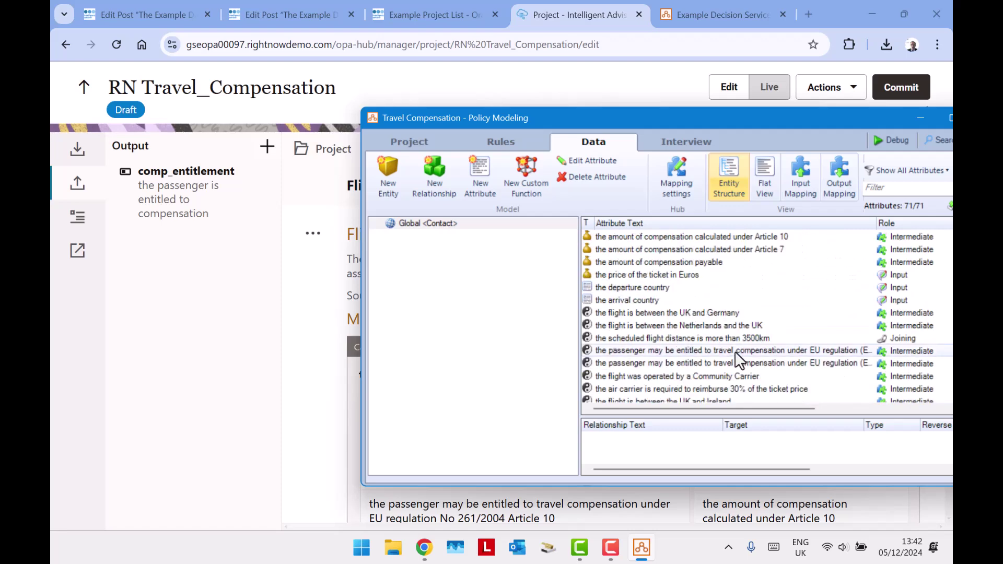
{"action": "scroll", "coordinate": [735, 343], "scroll_direction": "up", "scroll_amount": 3}
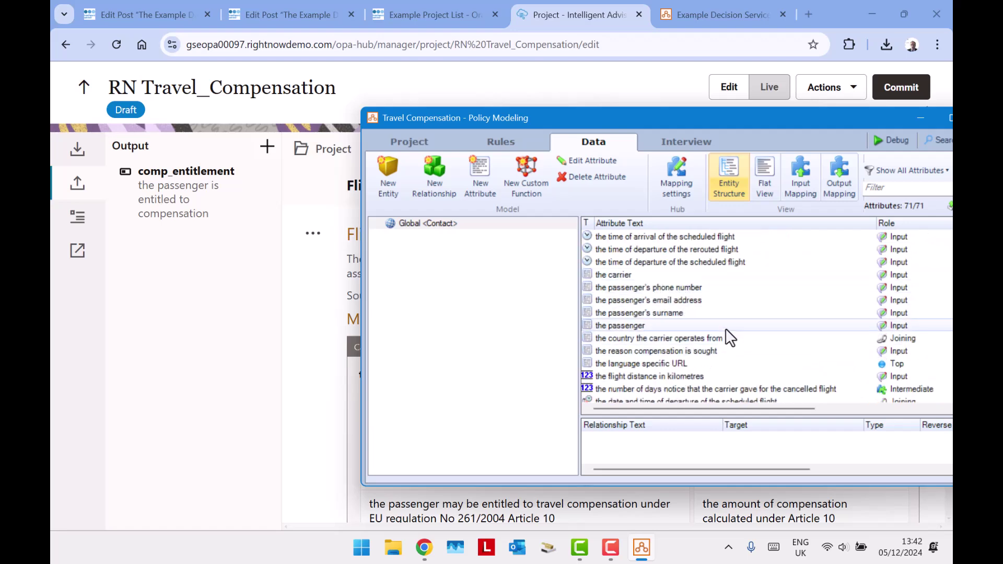
Show the decision service's inputs in the Hub and place the Policy Modeling window beside them for comparison.
{"action": "left_click", "coordinate": [78, 172]}
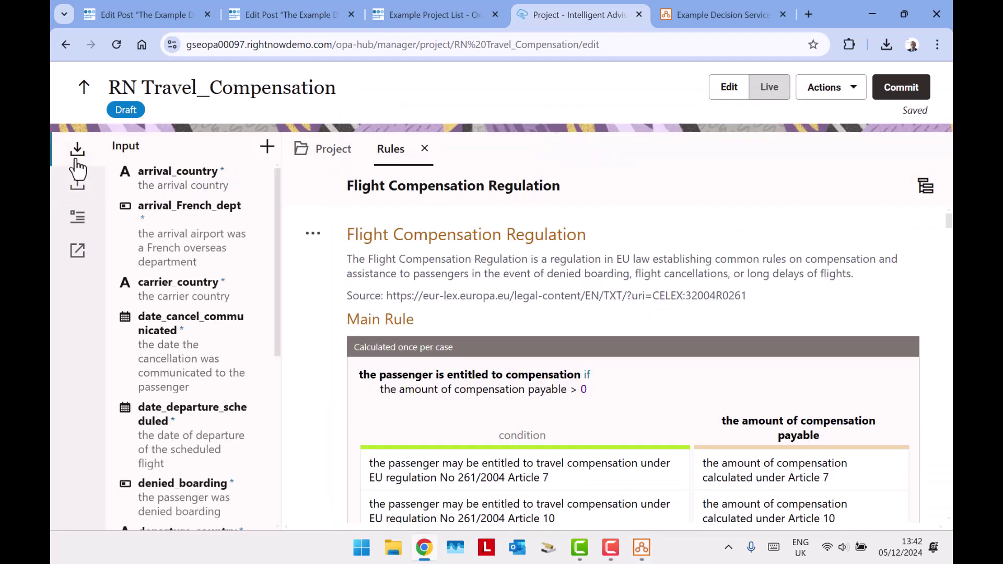
{"action": "scroll", "coordinate": [148, 217], "scroll_direction": "down", "scroll_amount": 3}
{"action": "scroll", "coordinate": [175, 241], "scroll_direction": "up", "scroll_amount": 3}
{"action": "key", "text": "alt+Tab"}
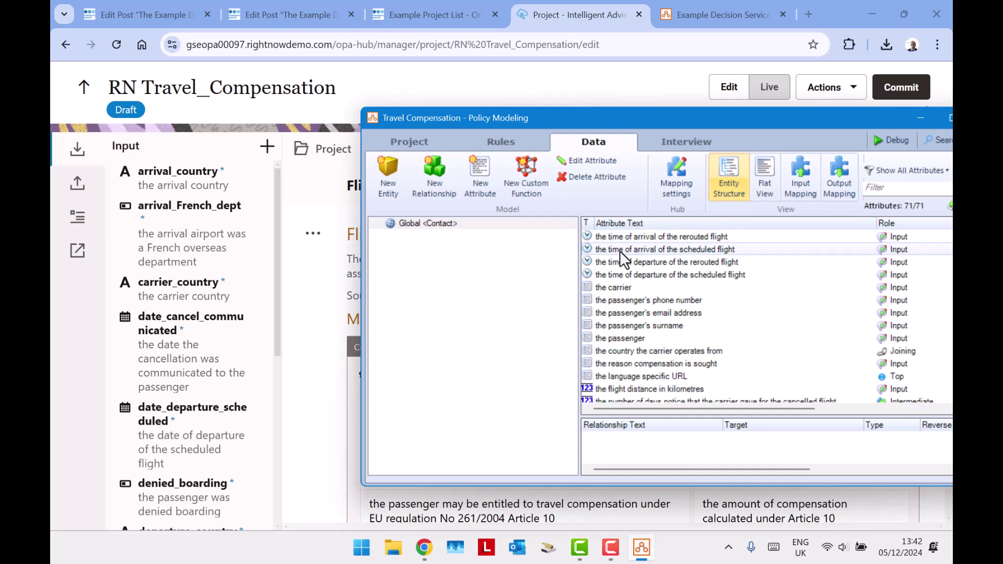
{"action": "left_click_drag", "start_coordinate": [758, 121], "coordinate": [687, 111]}
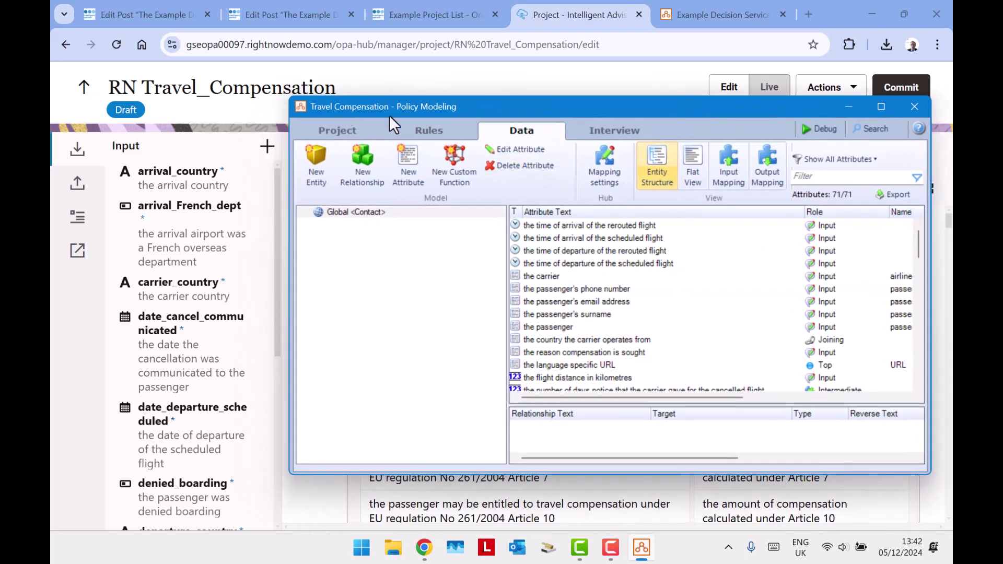
Show the interview's "Not Entitled" outcome screen in Policy Modeling and compare it with the decision service's output in the Hub.
{"action": "left_click", "coordinate": [613, 130]}
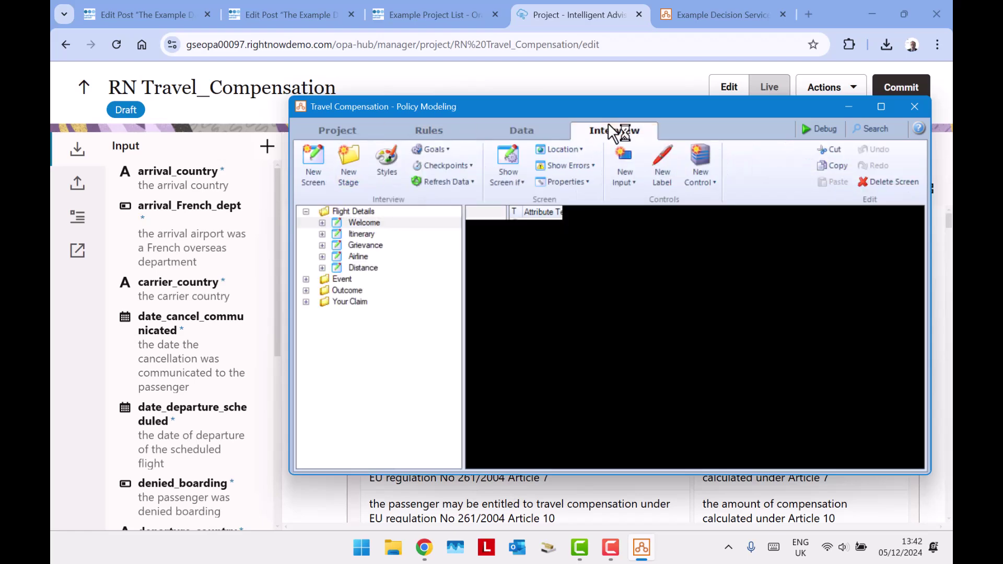
{"action": "left_click", "coordinate": [306, 303]}
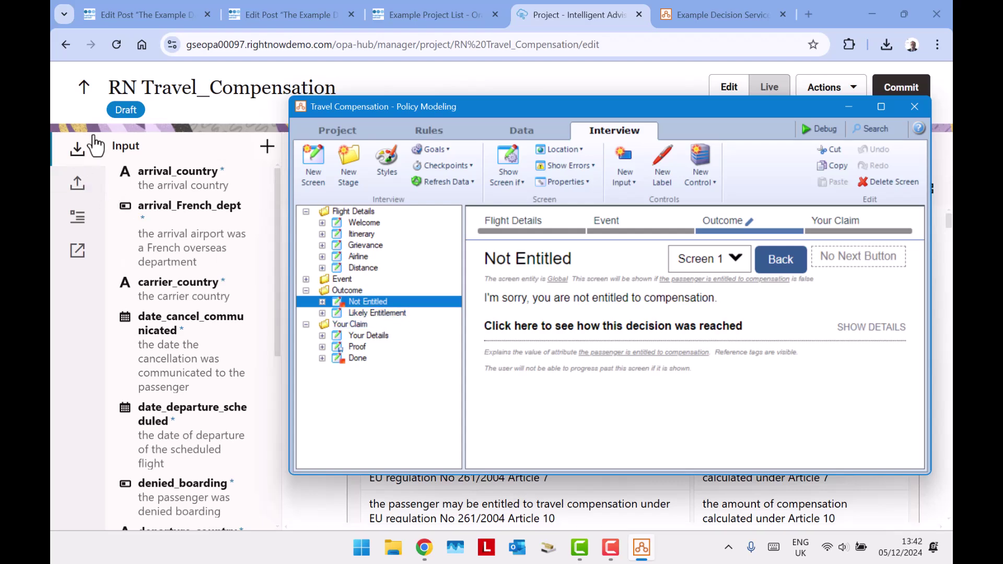
{"action": "left_click", "coordinate": [77, 183]}
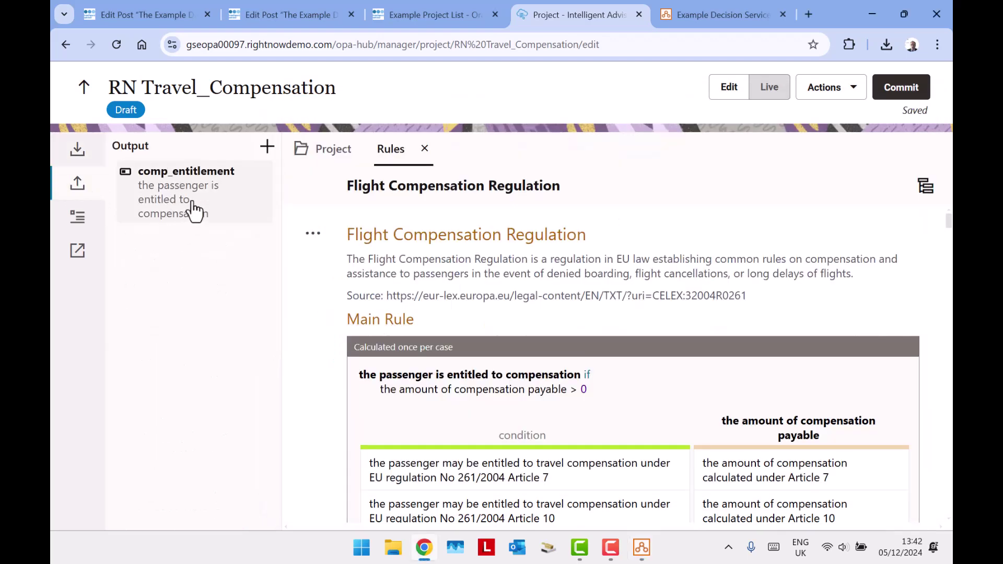
{"action": "key", "text": "alt+Tab"}
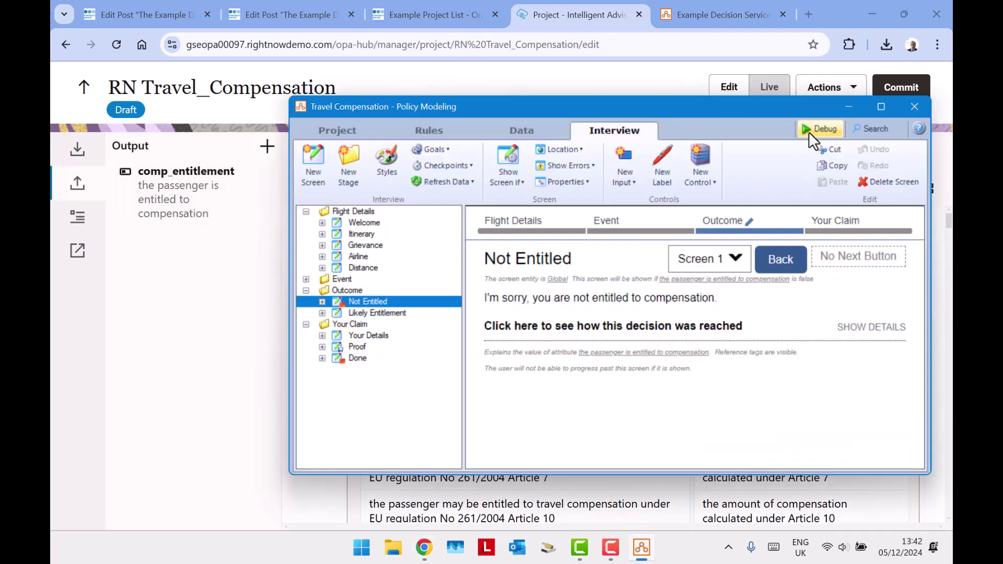
Debug the policy model, start its interview and place the debugger window so the decision service's output stays visible.
{"action": "left_click", "coordinate": [810, 133]}
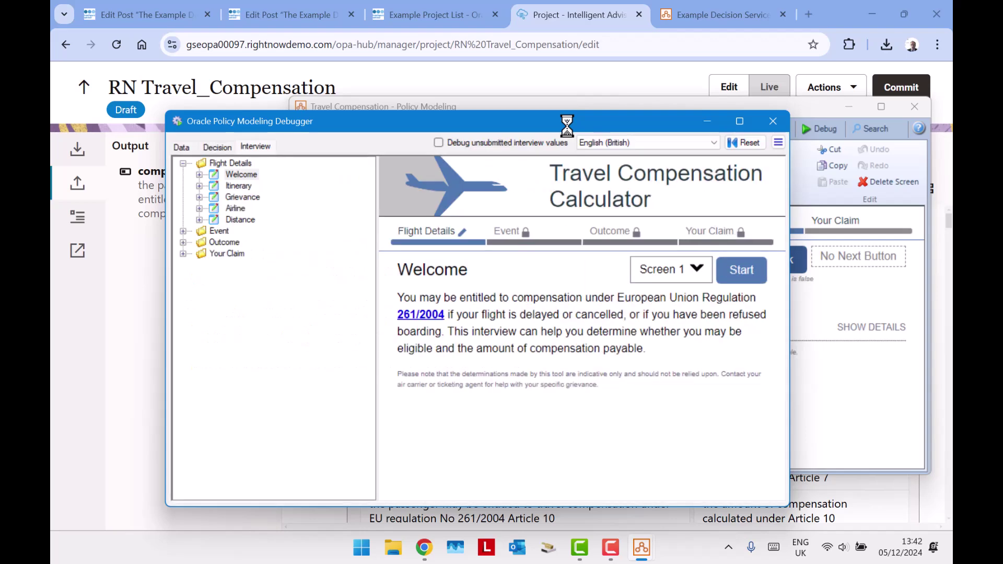
{"action": "left_click", "coordinate": [741, 270]}
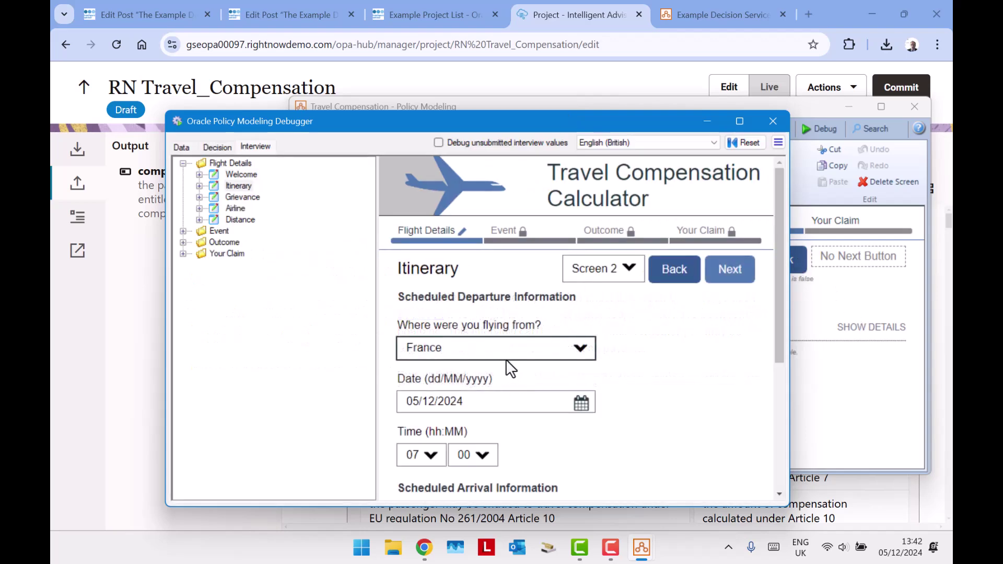
{"action": "left_click_drag", "start_coordinate": [570, 126], "coordinate": [668, 77]}
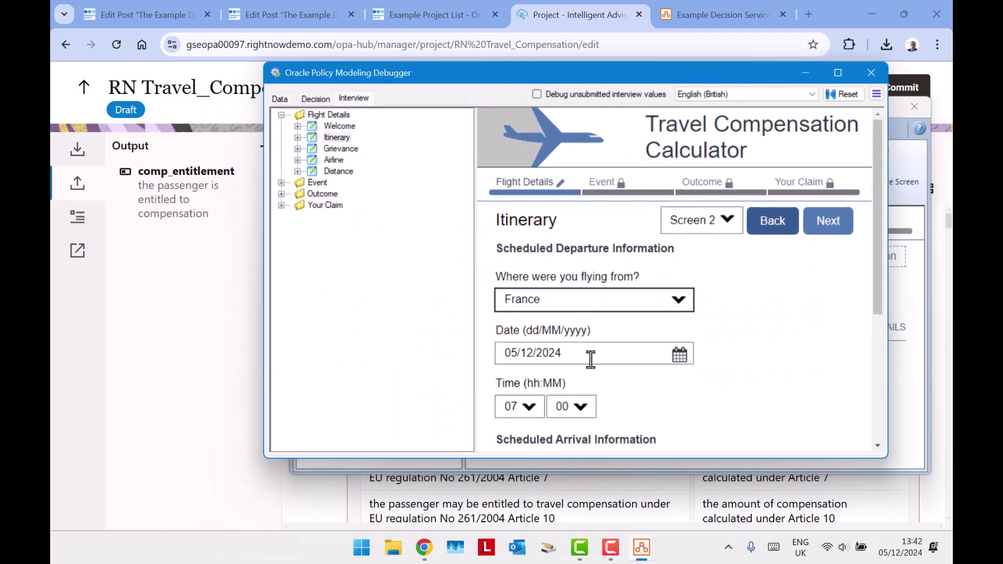
Accept the default itinerary and give "I was denied boarding" as the grievance, continuing to the interview's outcome.
{"action": "scroll", "coordinate": [589, 360], "scroll_direction": "down", "scroll_amount": 4}
{"action": "scroll", "coordinate": [844, 253], "scroll_direction": "up", "scroll_amount": 5}
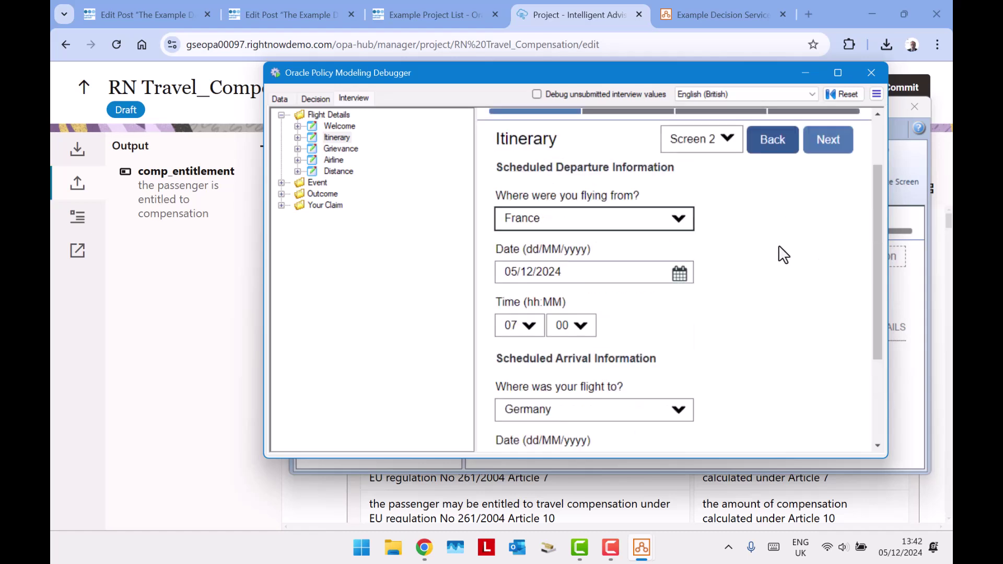
{"action": "left_click", "coordinate": [830, 220]}
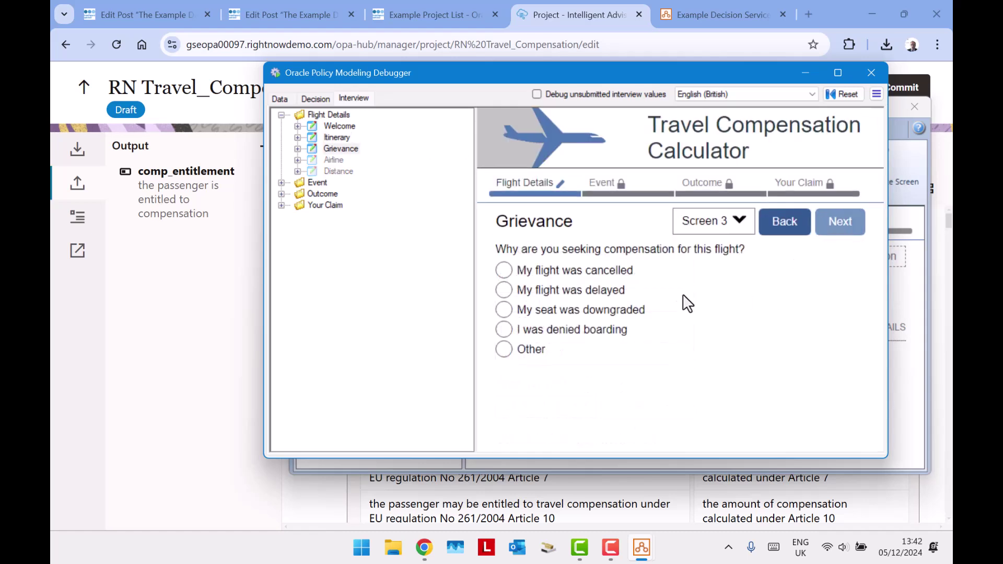
{"action": "left_click", "coordinate": [549, 335]}
{"action": "left_click", "coordinate": [841, 233]}
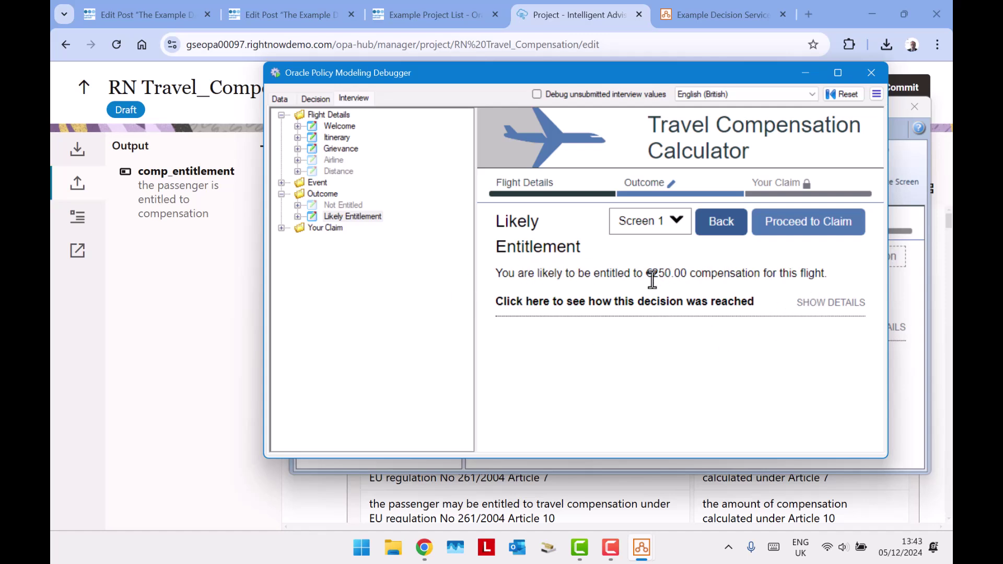
Switch to the Hub and review the decision service's inputs down to ticket_price, returning to its output.
{"action": "left_click", "coordinate": [78, 150]}
{"action": "scroll", "coordinate": [175, 240], "scroll_direction": "down", "scroll_amount": 6}
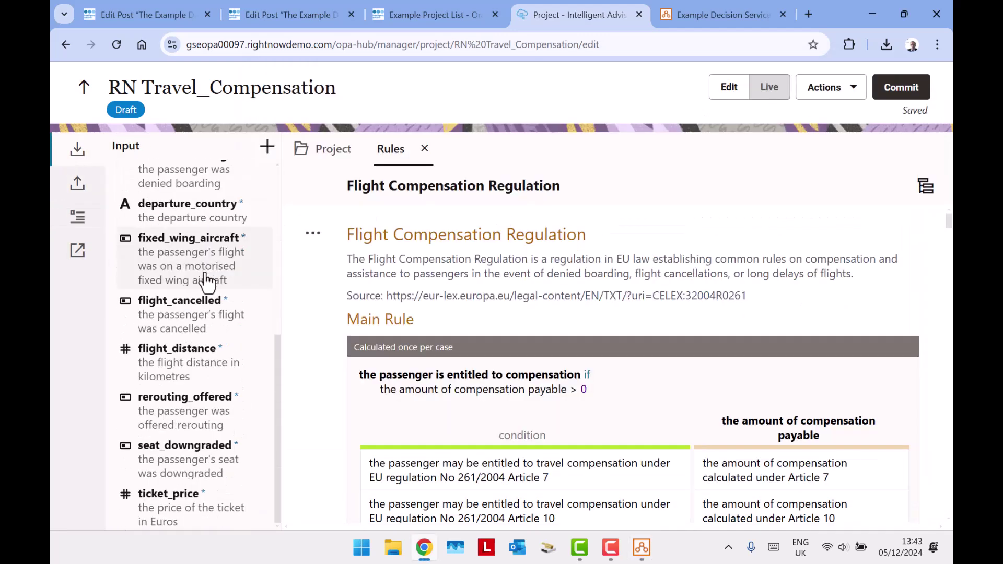
{"action": "left_click", "coordinate": [68, 194]}
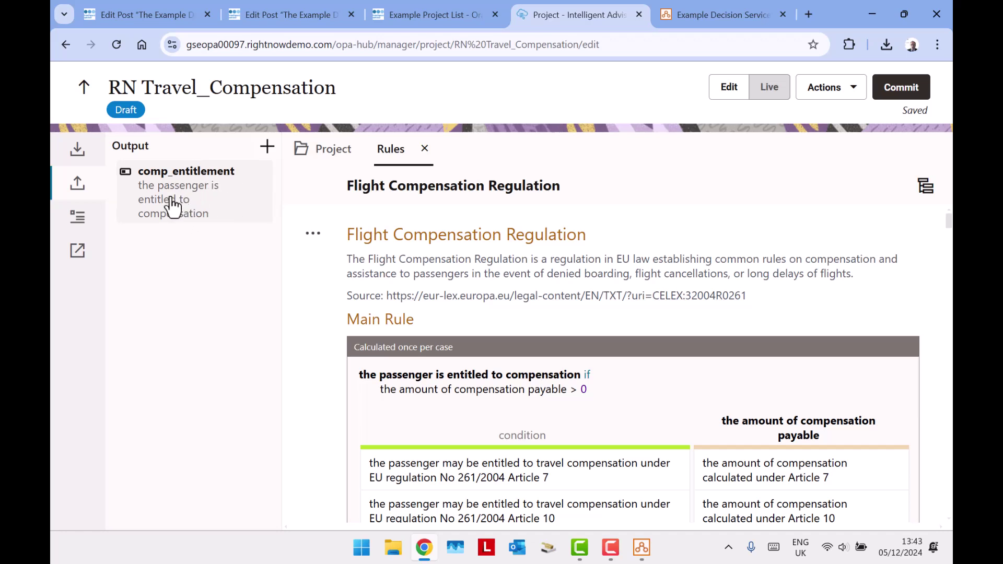
Highlight "the amount of compensation payable" in the main rule and examine the rules down to the Article 10 compensation section.
{"action": "scroll", "coordinate": [450, 270], "scroll_direction": "down", "scroll_amount": 1}
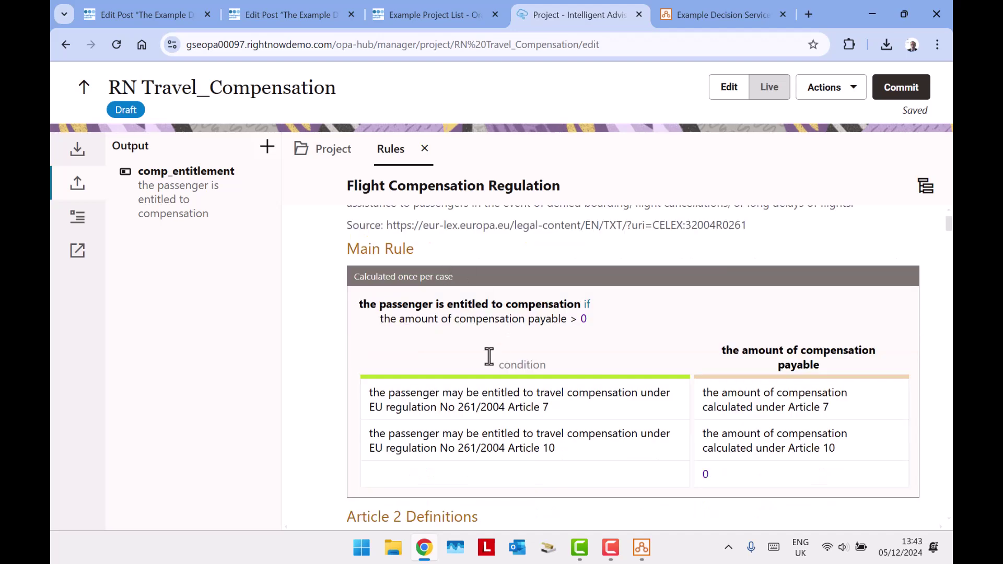
{"action": "left_click_drag", "start_coordinate": [381, 319], "coordinate": [567, 315]}
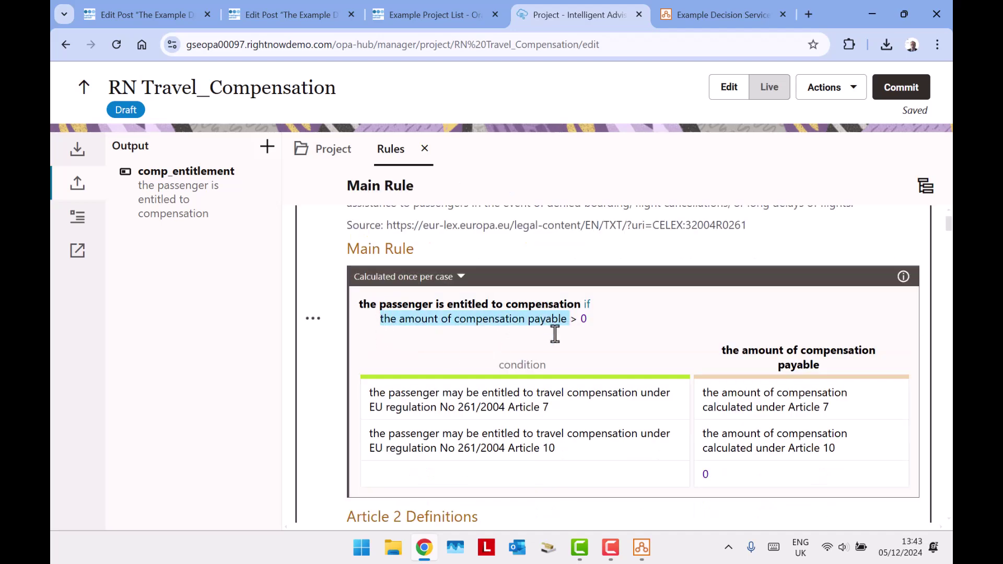
{"action": "scroll", "coordinate": [643, 335], "scroll_direction": "down", "scroll_amount": 7}
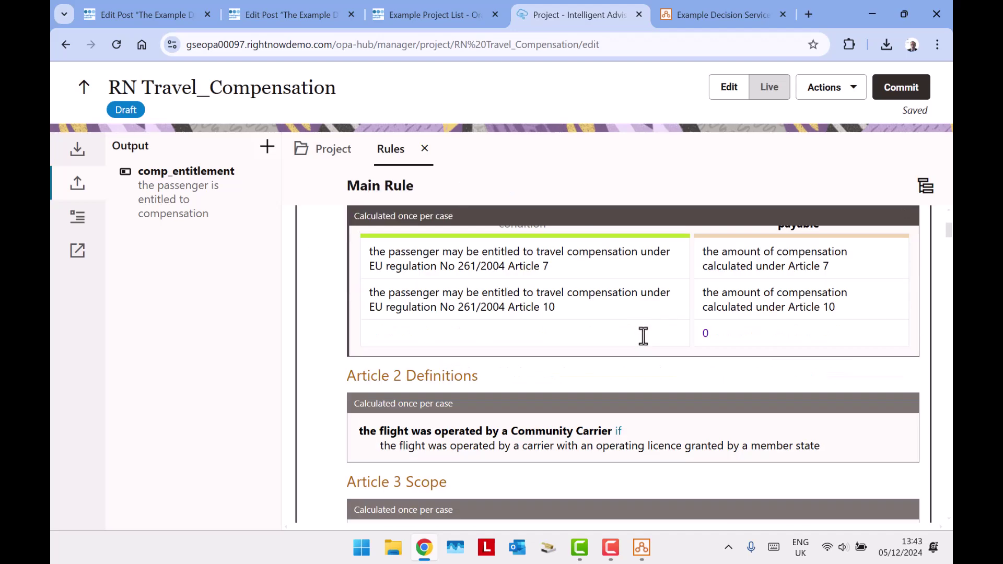
{"action": "scroll", "coordinate": [644, 328], "scroll_direction": "down", "scroll_amount": 10}
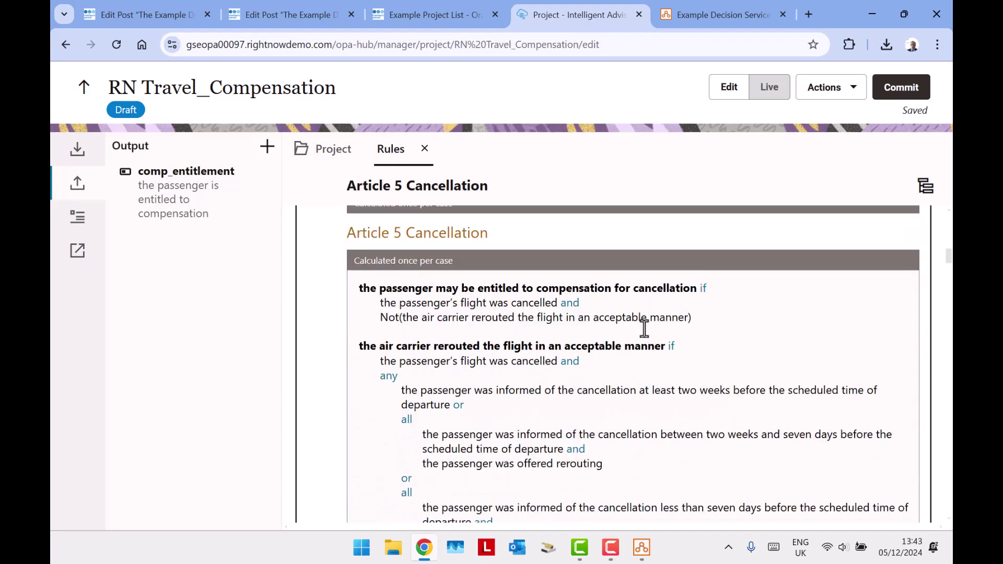
{"action": "scroll", "coordinate": [653, 325], "scroll_direction": "down", "scroll_amount": 10}
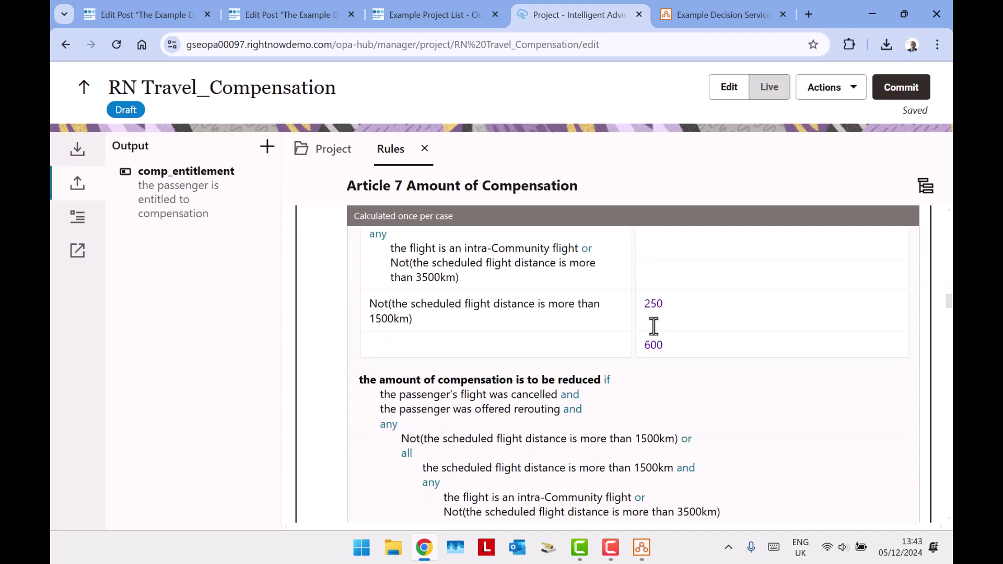
{"action": "scroll", "coordinate": [653, 325], "scroll_direction": "down", "scroll_amount": 3}
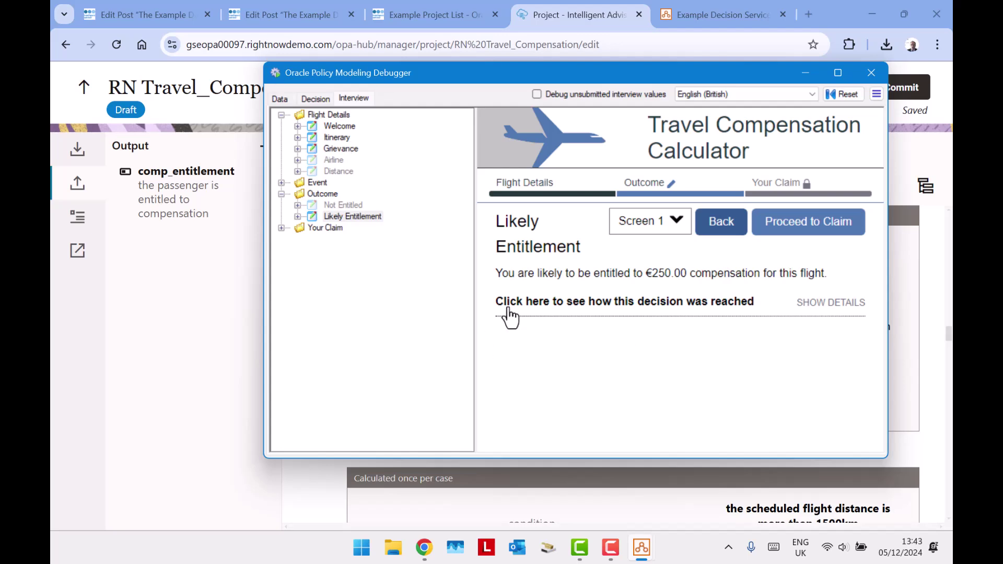
Return to the Policy Modeling window and examine the roles of the data attributes.
{"action": "key", "text": "alt+Tab"}
{"action": "key", "text": "alt+Tab"}
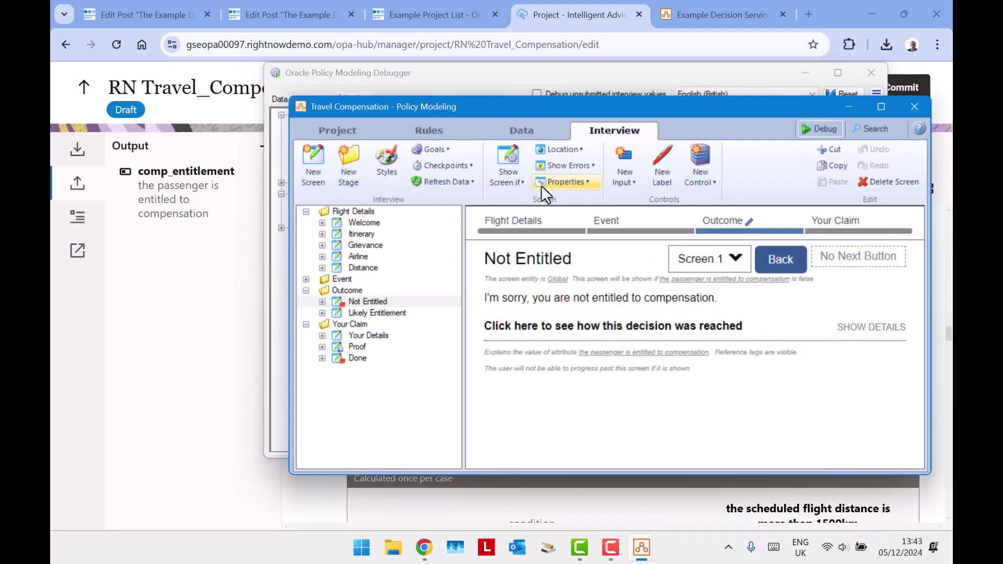
{"action": "left_click", "coordinate": [513, 128]}
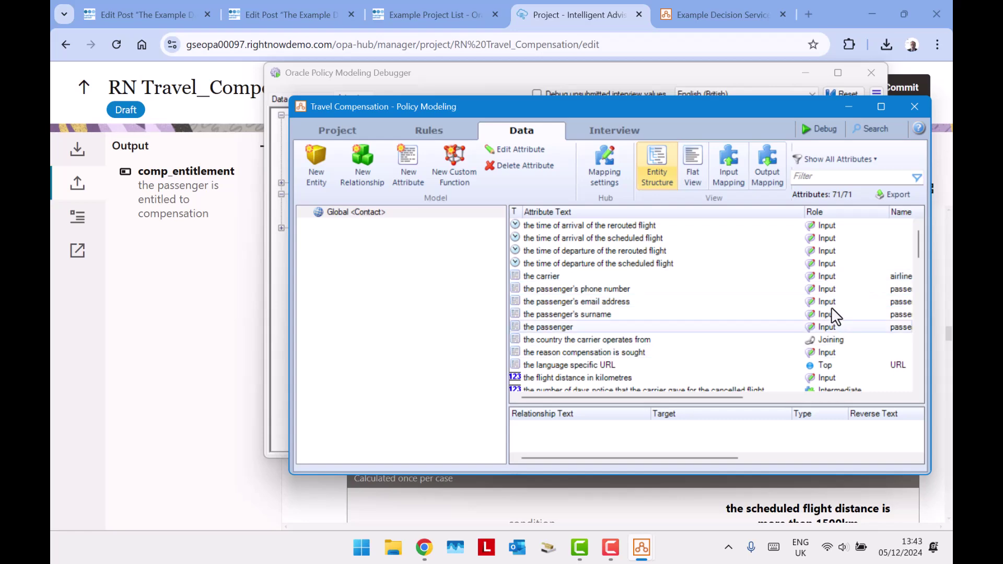
{"action": "scroll", "coordinate": [833, 307], "scroll_direction": "down", "scroll_amount": 10}
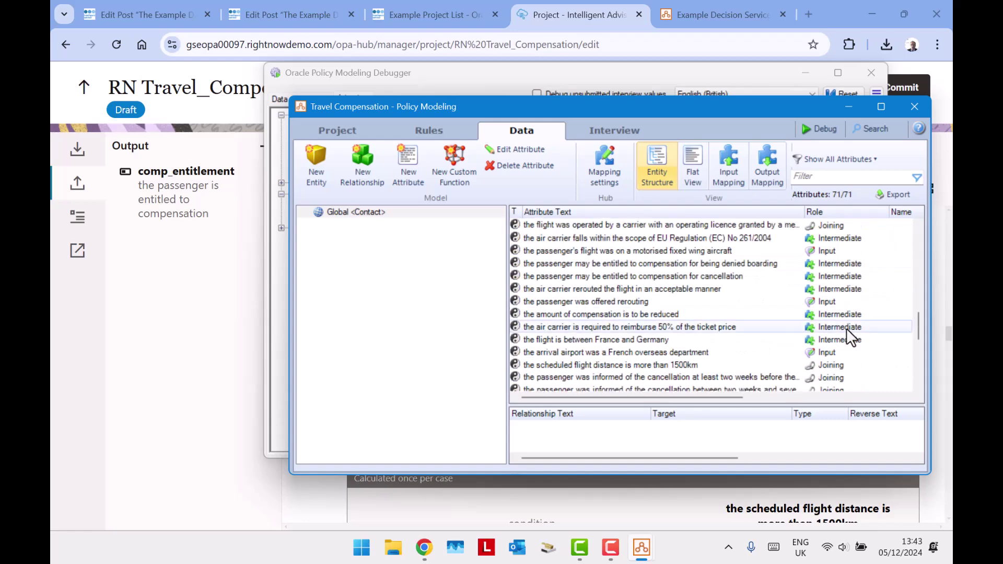
{"action": "scroll", "coordinate": [847, 328], "scroll_direction": "up", "scroll_amount": 8}
{"action": "scroll", "coordinate": [824, 280], "scroll_direction": "down", "scroll_amount": 10}
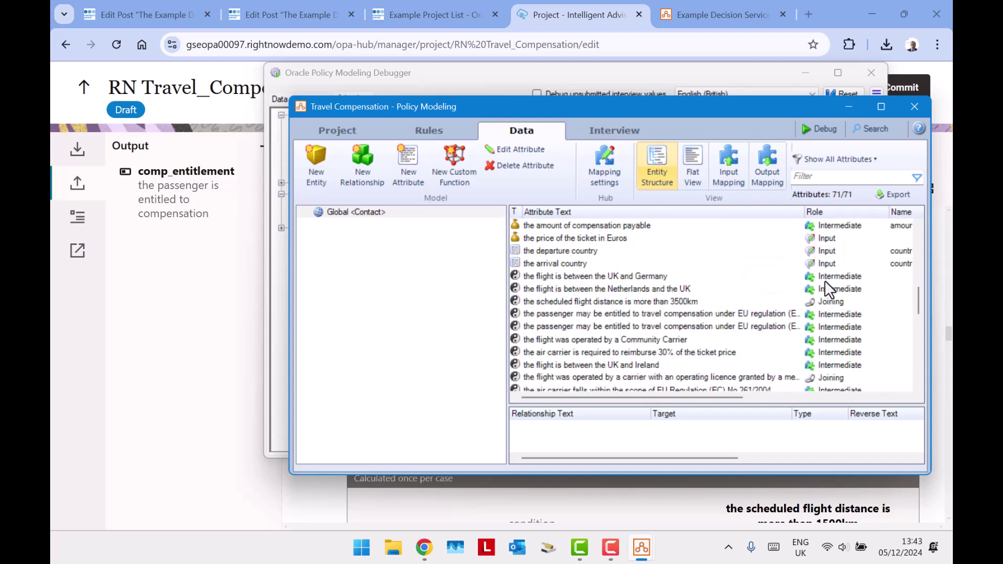
Check which custom goals the policy model's interview uses, closing the goal list without changes.
{"action": "left_click", "coordinate": [624, 132]}
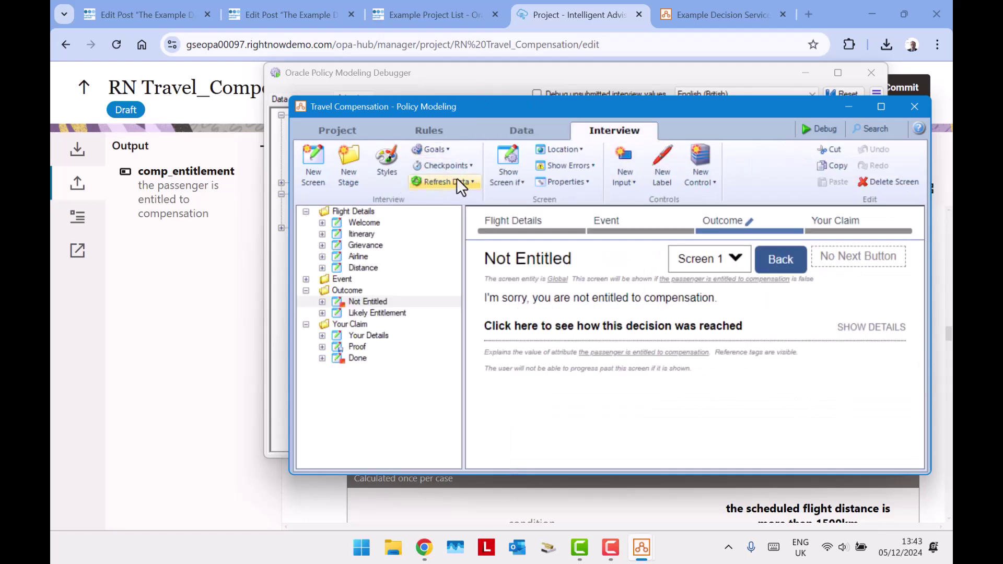
{"action": "left_click", "coordinate": [433, 149]}
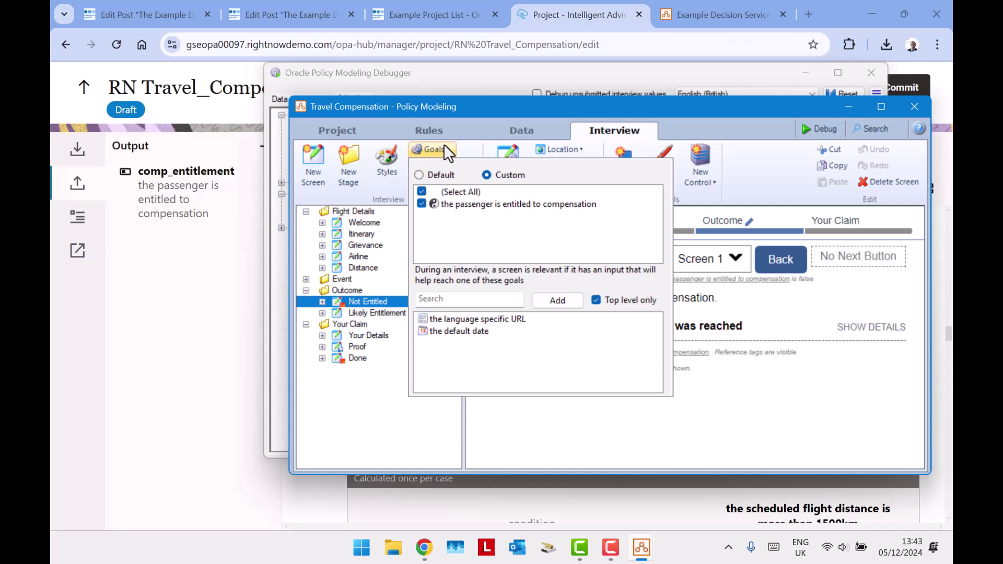
{"action": "left_click", "coordinate": [554, 104]}
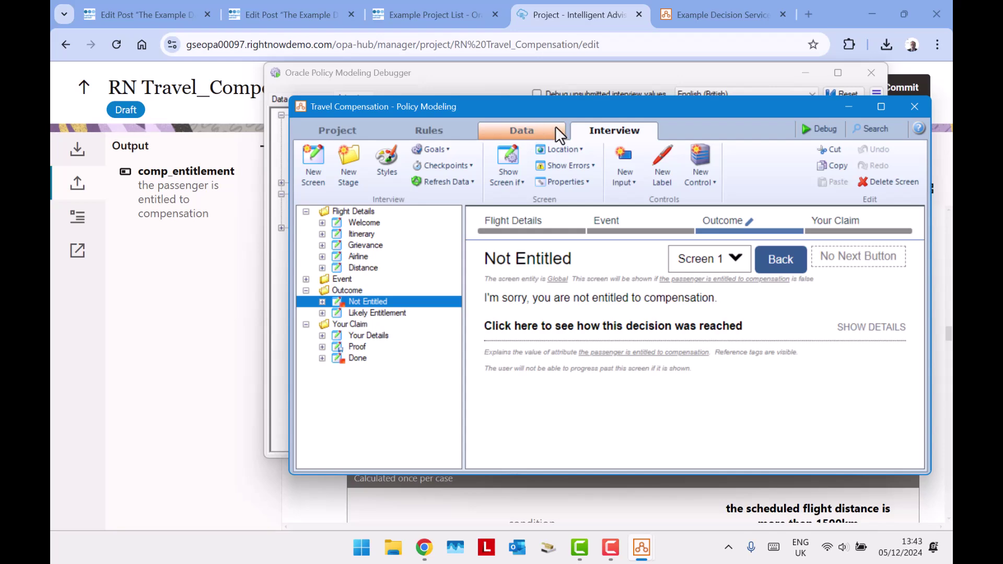
Bring the Hub project back to the front and compare the decision service's inputs and output.
{"action": "left_click", "coordinate": [180, 268]}
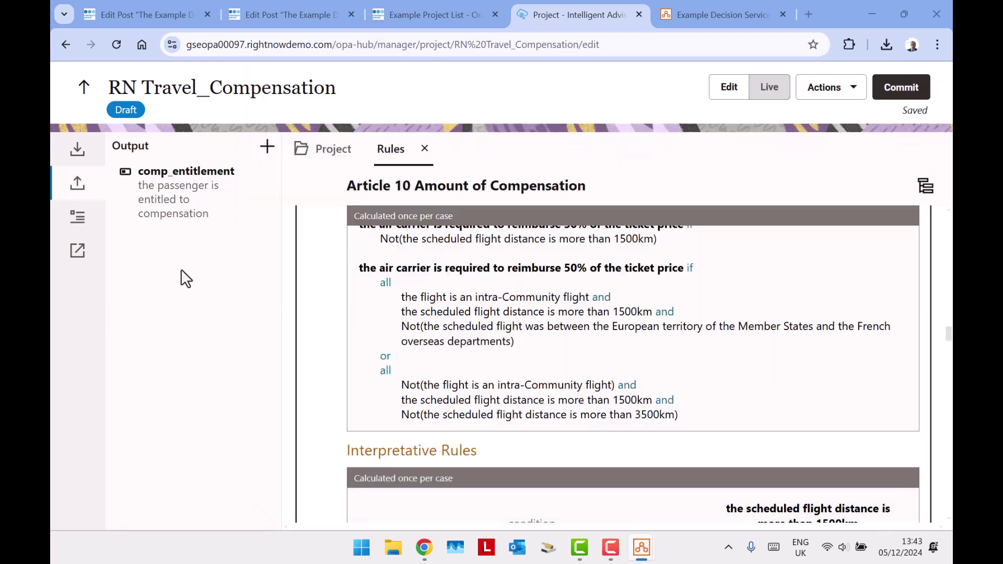
{"action": "left_click", "coordinate": [81, 148]}
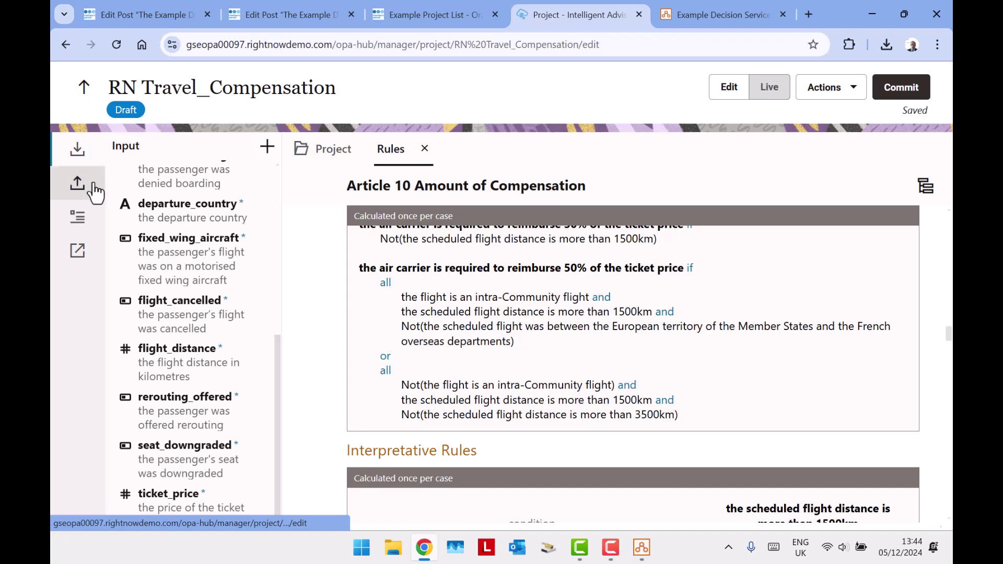
{"action": "left_click", "coordinate": [79, 185]}
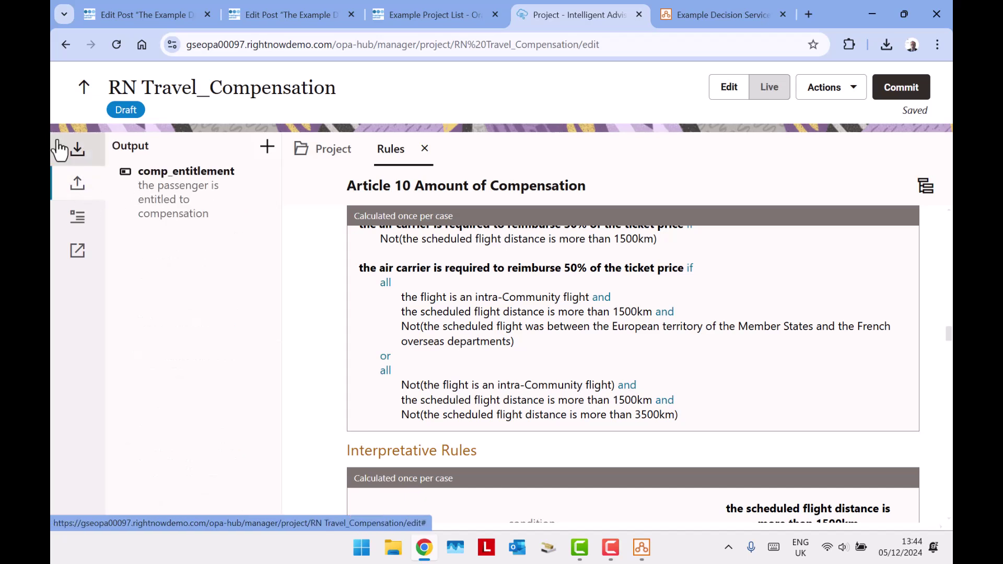
{"action": "left_click", "coordinate": [79, 158]}
{"action": "left_click", "coordinate": [85, 197]}
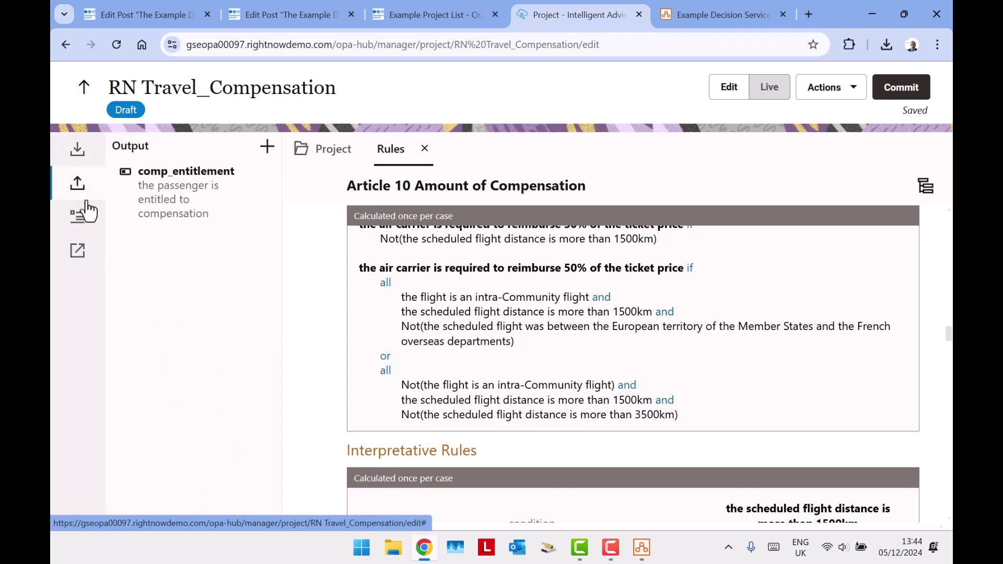
Read the interpretative rules and the member state tables through "Carrier from Member State", returning to the start of the interpretative rules.
{"action": "scroll", "coordinate": [627, 264], "scroll_direction": "up", "scroll_amount": 4}
{"action": "scroll", "coordinate": [629, 265], "scroll_direction": "down", "scroll_amount": 10}
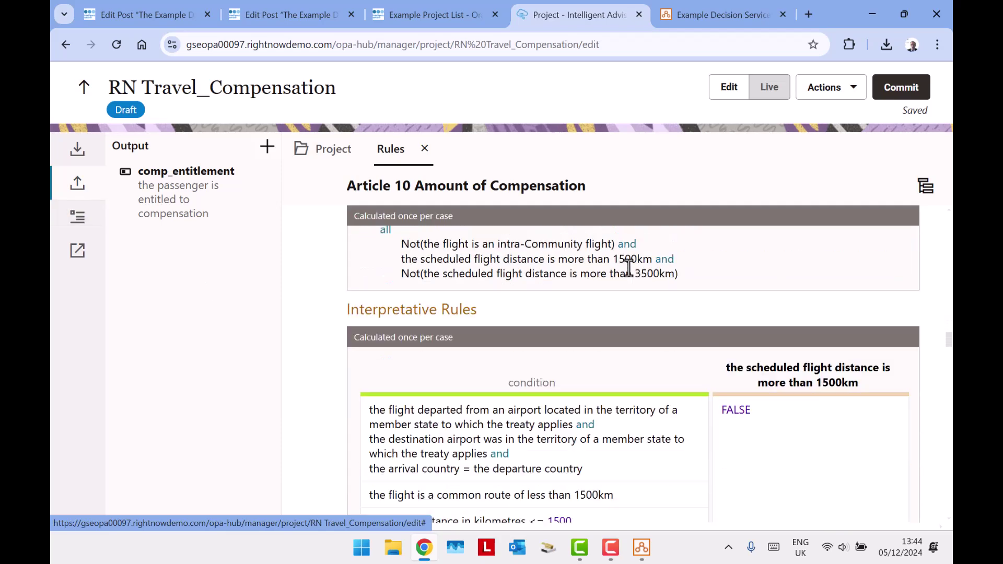
{"action": "scroll", "coordinate": [632, 266], "scroll_direction": "down", "scroll_amount": 3}
{"action": "scroll", "coordinate": [632, 266], "scroll_direction": "down", "scroll_amount": 20}
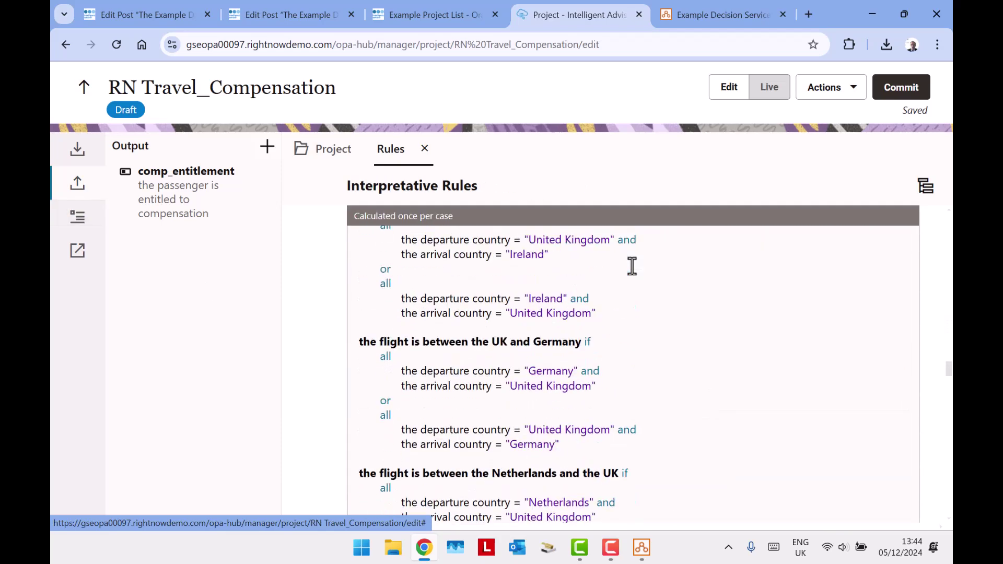
{"action": "scroll", "coordinate": [634, 266], "scroll_direction": "down", "scroll_amount": 20}
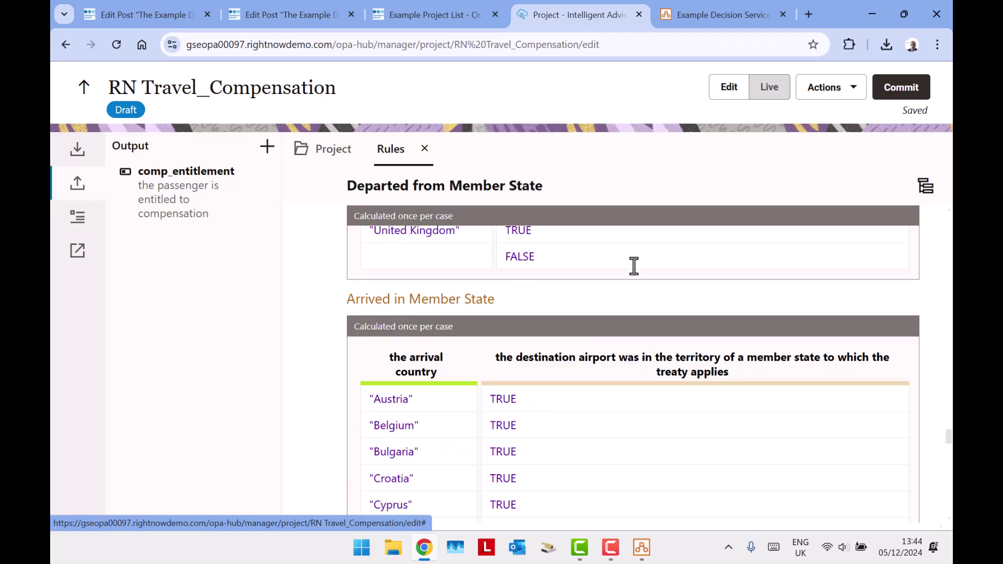
{"action": "scroll", "coordinate": [649, 258], "scroll_direction": "down", "scroll_amount": 2}
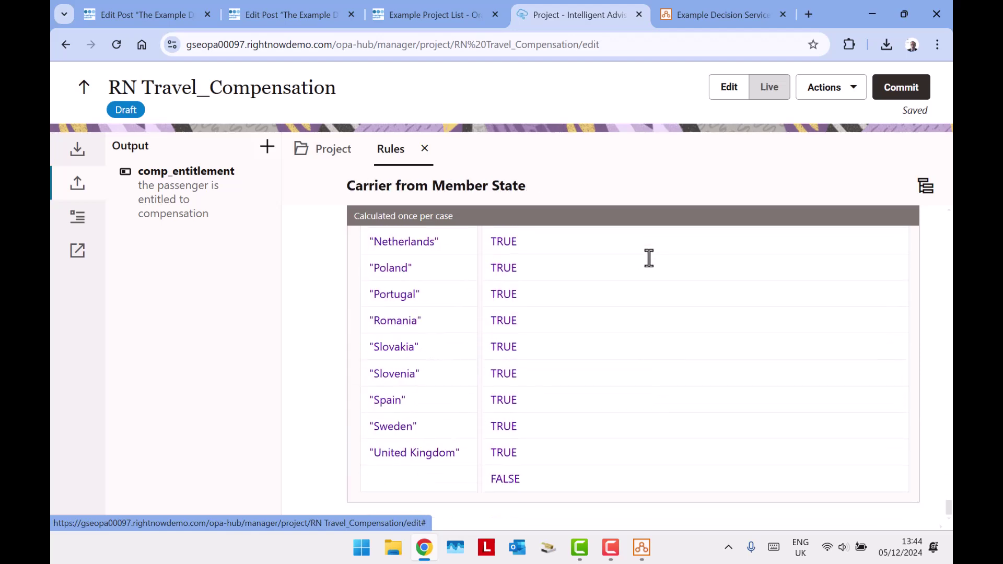
{"action": "scroll", "coordinate": [649, 258], "scroll_direction": "up", "scroll_amount": 20}
{"action": "scroll", "coordinate": [649, 258], "scroll_direction": "up", "scroll_amount": 20}
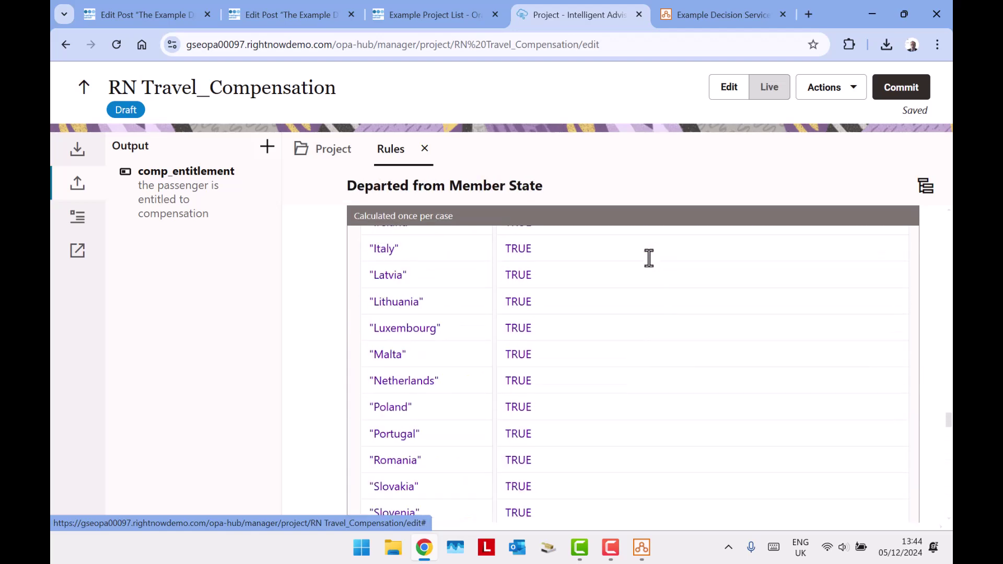
{"action": "scroll", "coordinate": [651, 266], "scroll_direction": "up", "scroll_amount": 10}
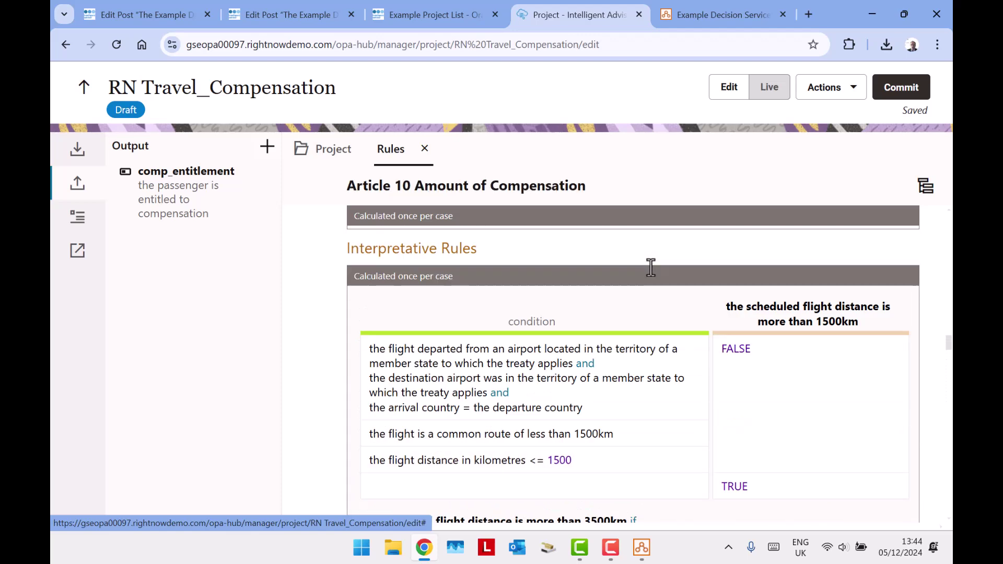
Go back to the Article 10 Amount of Compensation rules and open the list of rule sections.
{"action": "scroll", "coordinate": [651, 266], "scroll_direction": "down", "scroll_amount": 2}
{"action": "scroll", "coordinate": [652, 270], "scroll_direction": "up", "scroll_amount": 10}
{"action": "left_click", "coordinate": [926, 187]}
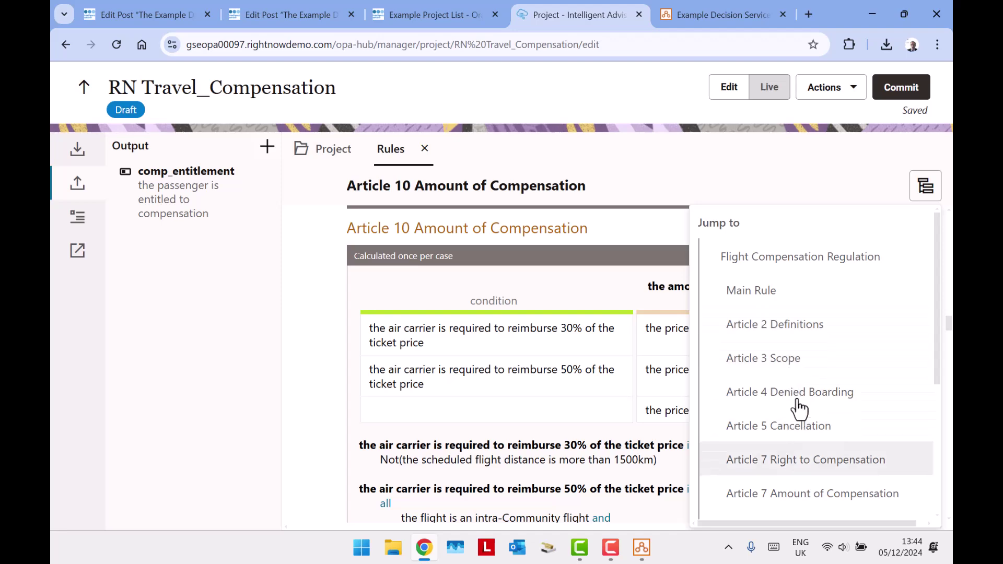
Switch the project to live testing and set the arrival country to Germany and the carrier country to France.
{"action": "left_click", "coordinate": [768, 89]}
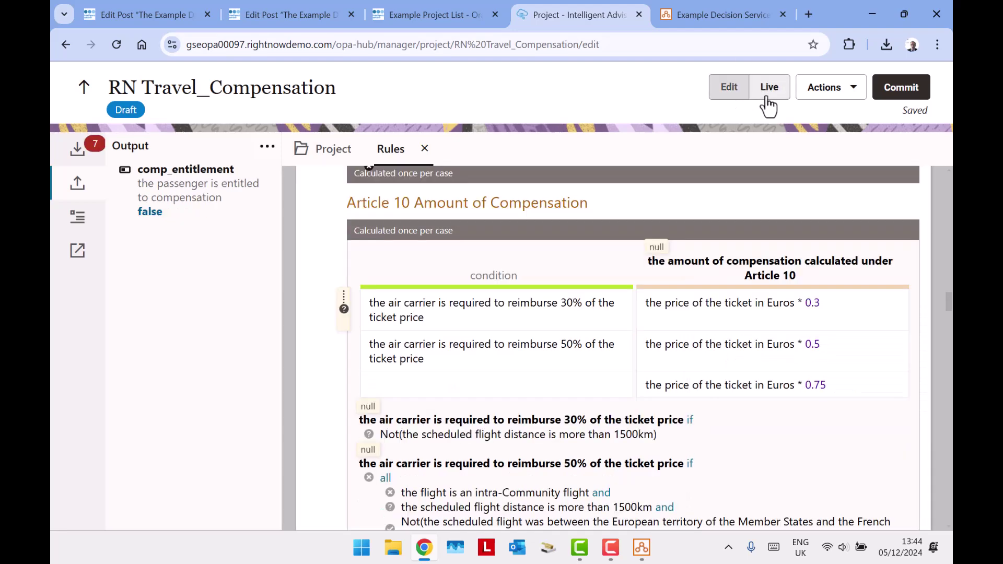
{"action": "left_click", "coordinate": [76, 150]}
{"action": "left_click", "coordinate": [168, 199]}
{"action": "type", "text": "Germ"}
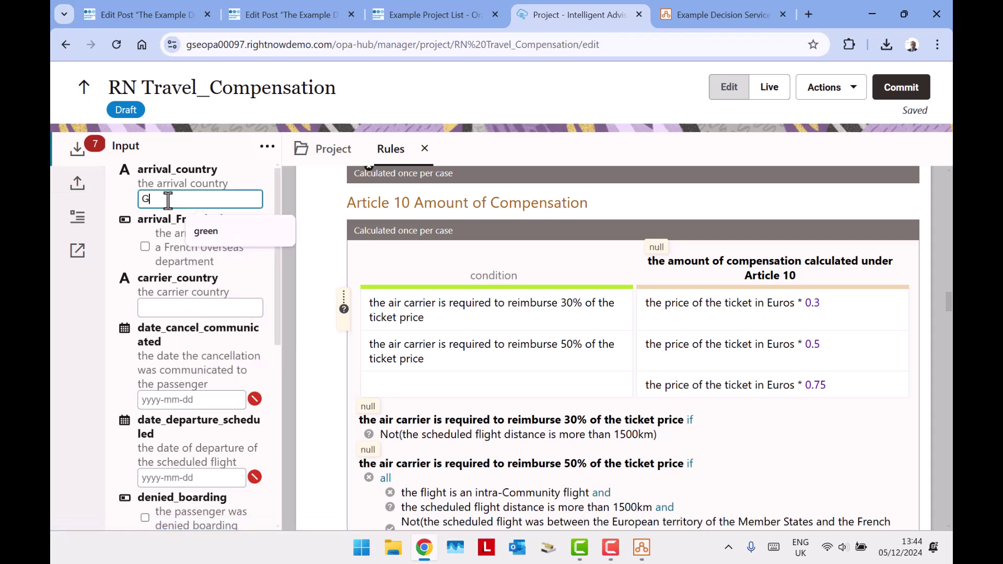
{"action": "key", "text": "Tab"}
{"action": "key", "text": "Tab"}
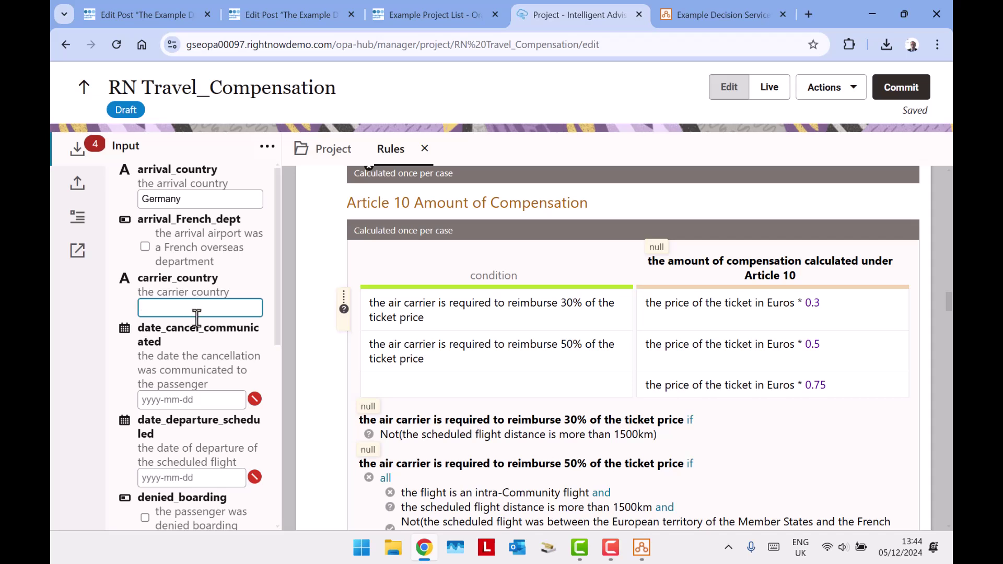
{"action": "type", "text": "France"}
Set both the cancellation communication date and the scheduled departure date to 2024-11-29.
{"action": "left_click", "coordinate": [185, 400]}
{"action": "type", "text": "2024-11-"}
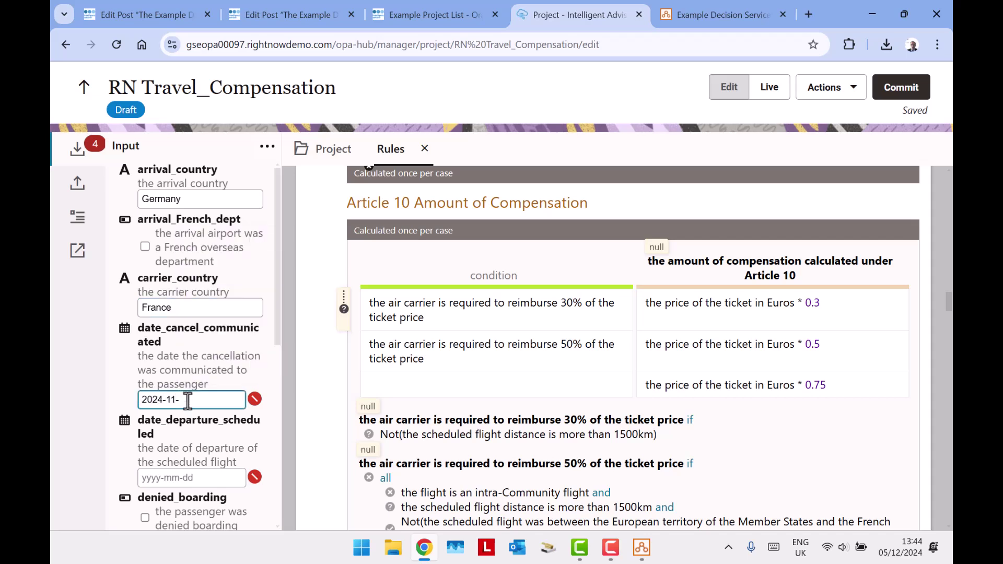
{"action": "type", "text": "29"}
{"action": "triple_click", "coordinate": [188, 400]}
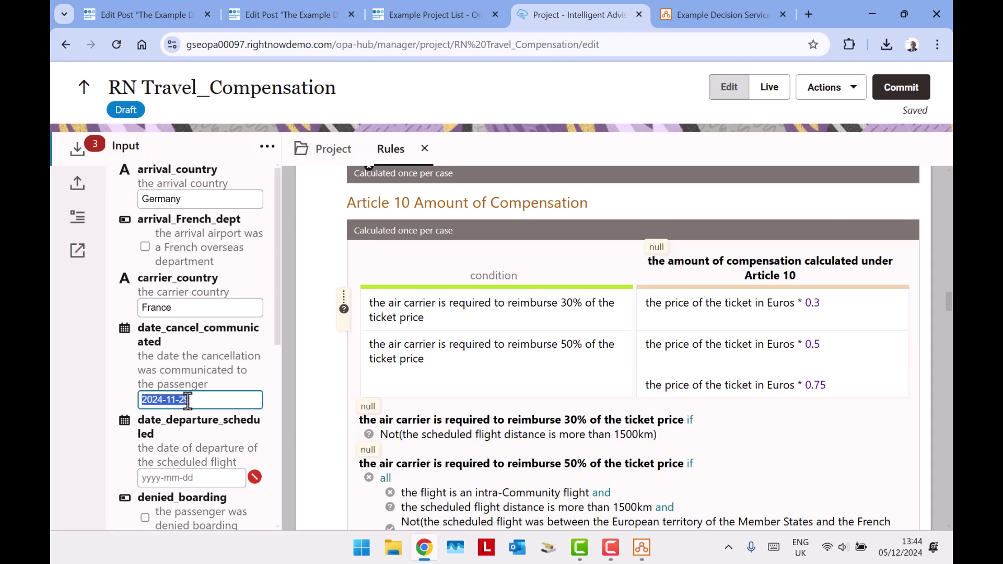
{"action": "key", "text": "ctrl+c"}
{"action": "key", "text": "Tab"}
{"action": "key", "text": "ctrl+v"}
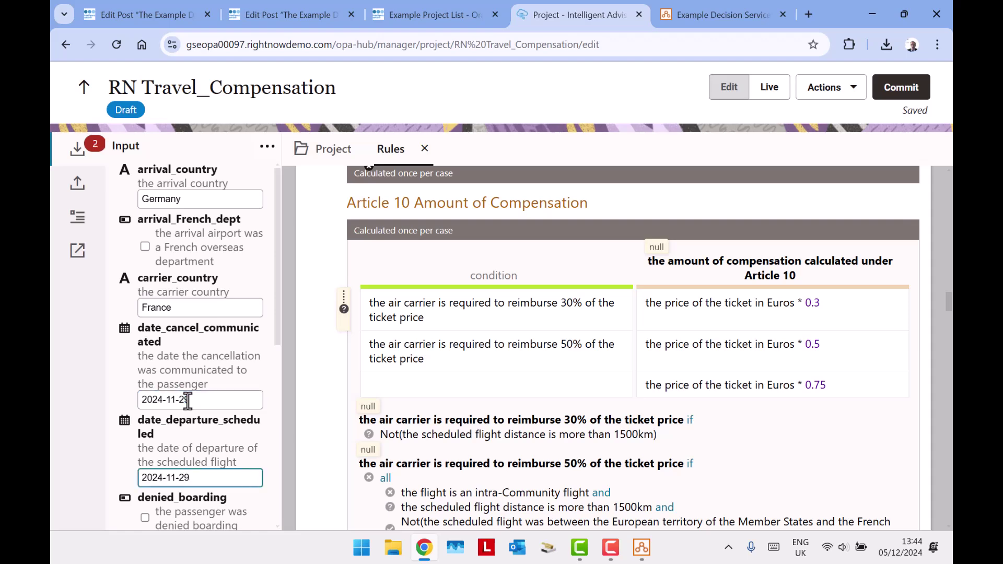
Set the departure country to France and mark the passenger as denied boarding on a motorised fixed wing aircraft.
{"action": "scroll", "coordinate": [134, 352], "scroll_direction": "down", "scroll_amount": 4}
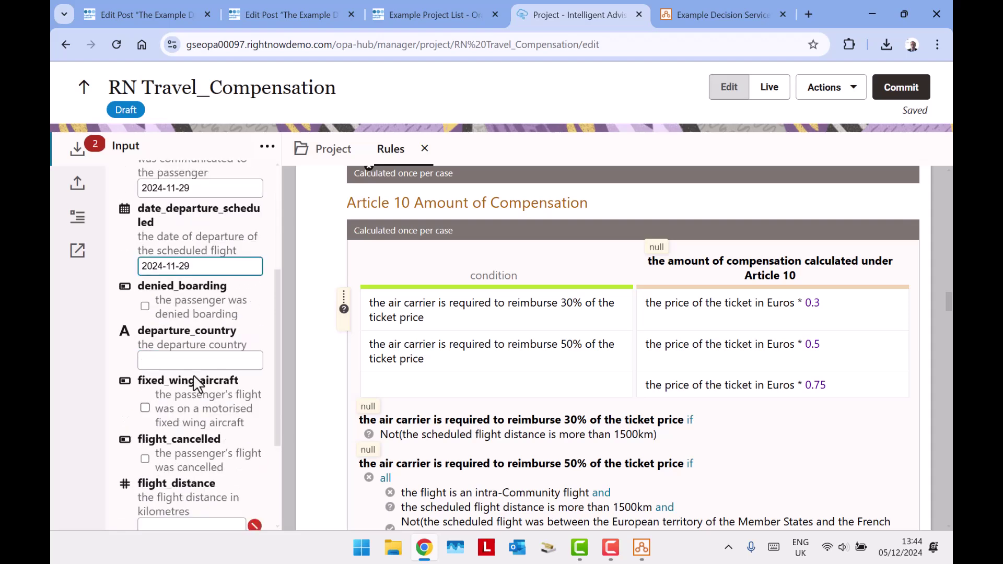
{"action": "left_click", "coordinate": [146, 309]}
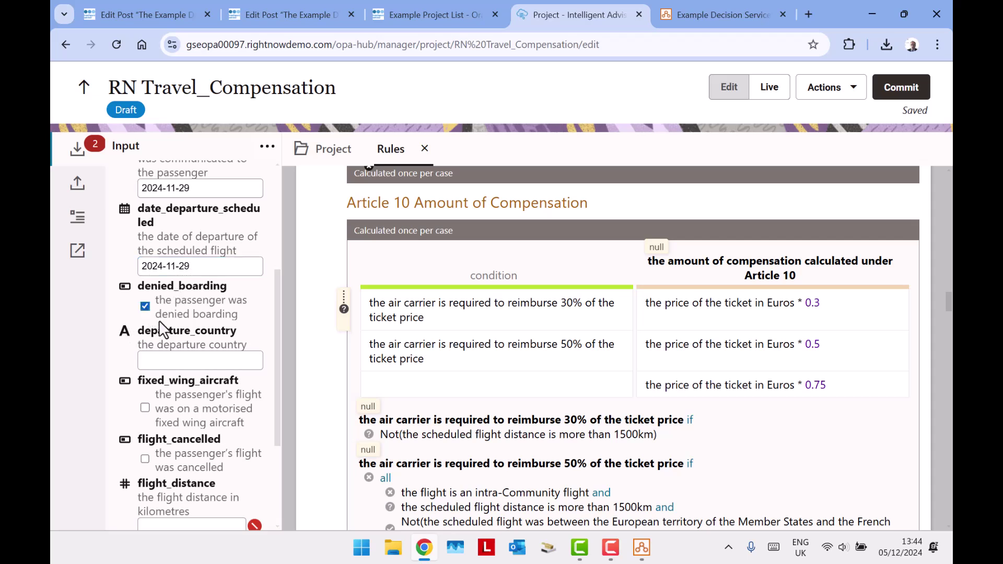
{"action": "left_click", "coordinate": [201, 363]}
{"action": "type", "text": "France"}
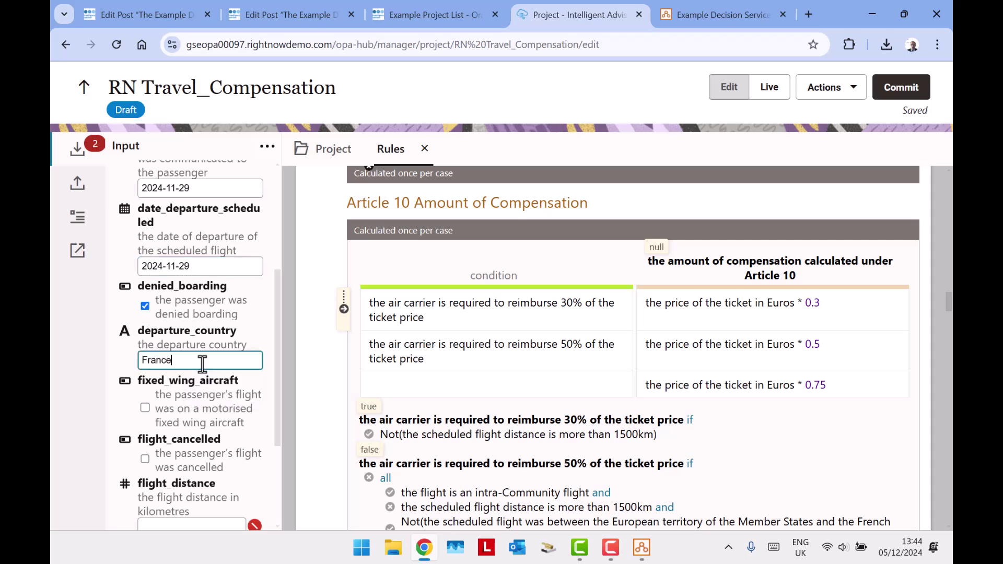
{"action": "left_click", "coordinate": [146, 409]}
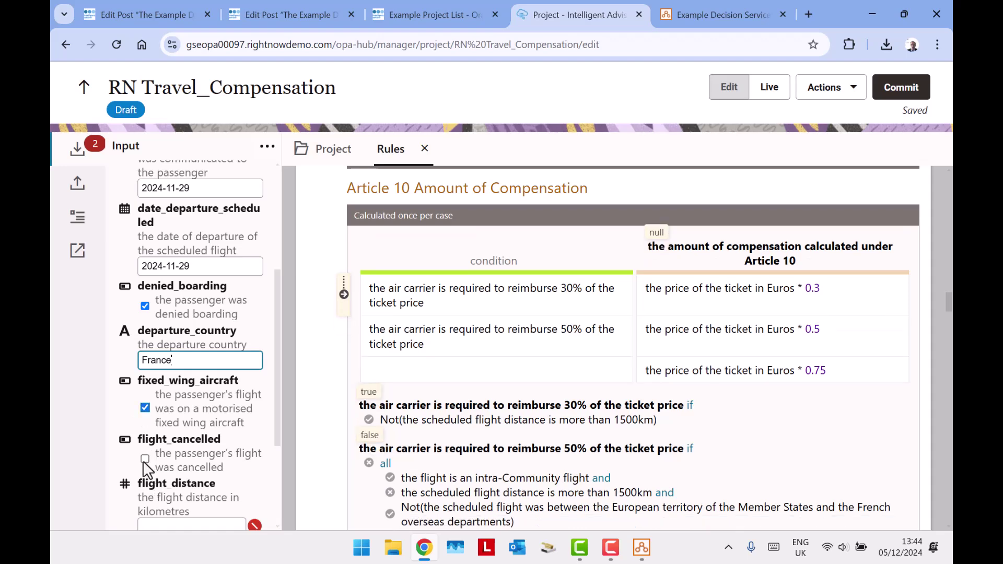
Set the flight distance to 560 kilometres and the ticket price to 1500 Euros.
{"action": "scroll", "coordinate": [180, 454], "scroll_direction": "down", "scroll_amount": 3}
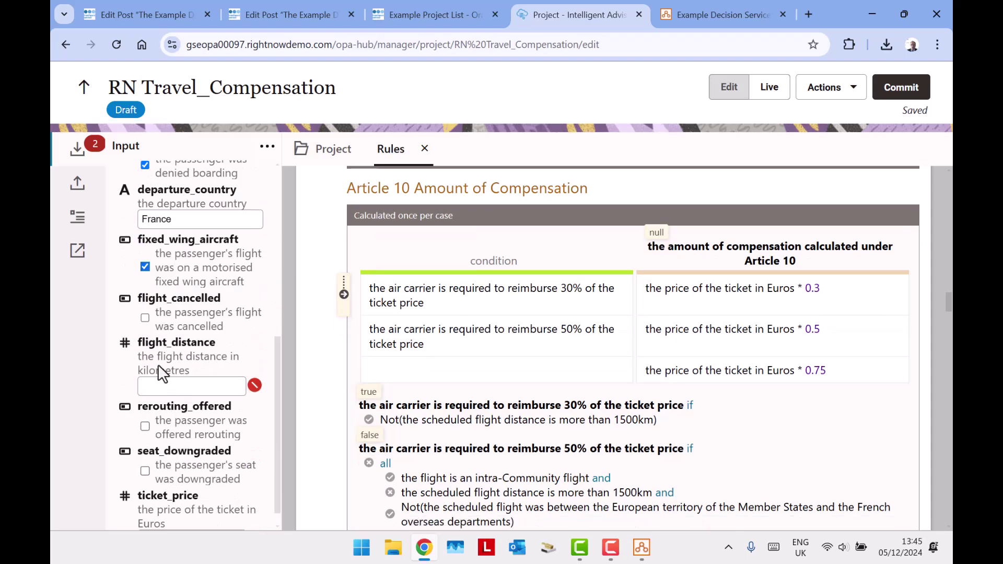
{"action": "left_click", "coordinate": [196, 386]}
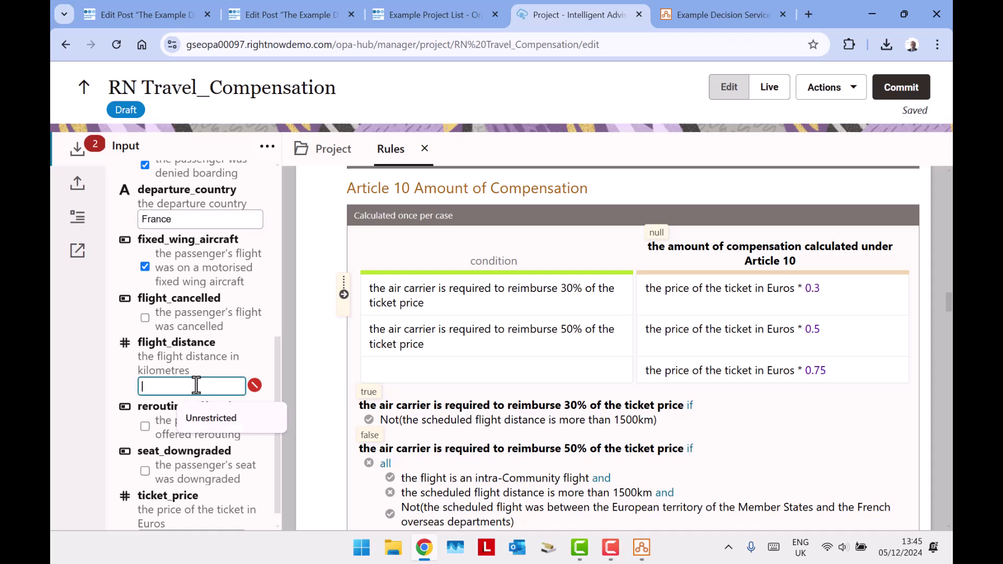
{"action": "type", "text": "4"}
{"action": "key", "text": "BackSpace"}
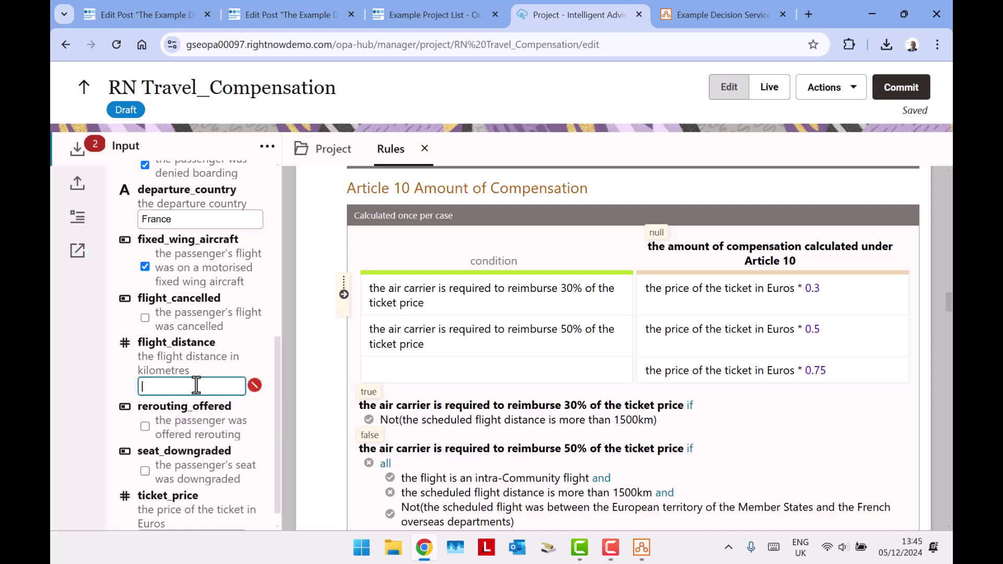
{"action": "type", "text": "560"}
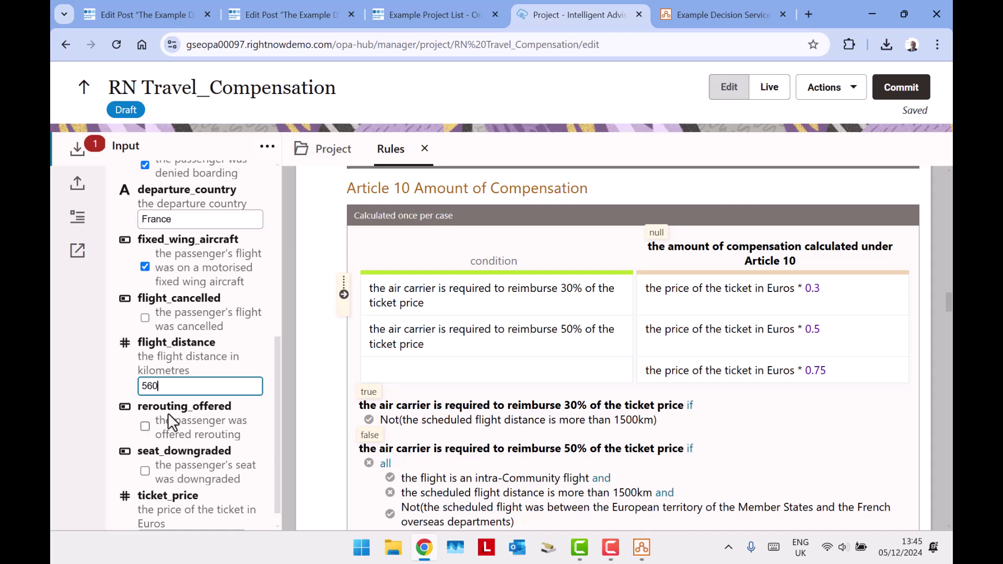
{"action": "scroll", "coordinate": [178, 407], "scroll_direction": "down", "scroll_amount": 1}
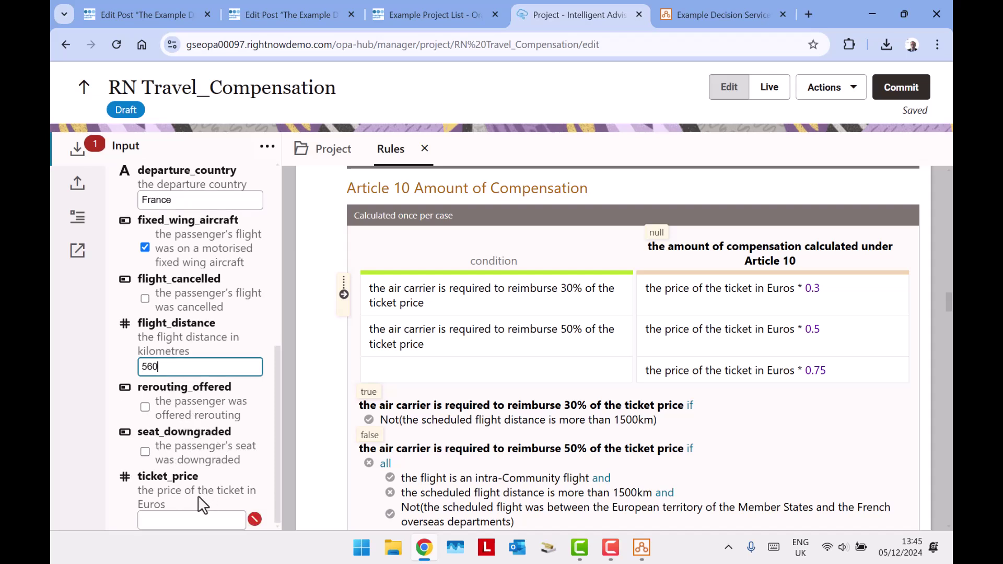
{"action": "left_click", "coordinate": [186, 521]}
{"action": "type", "text": "1500"}
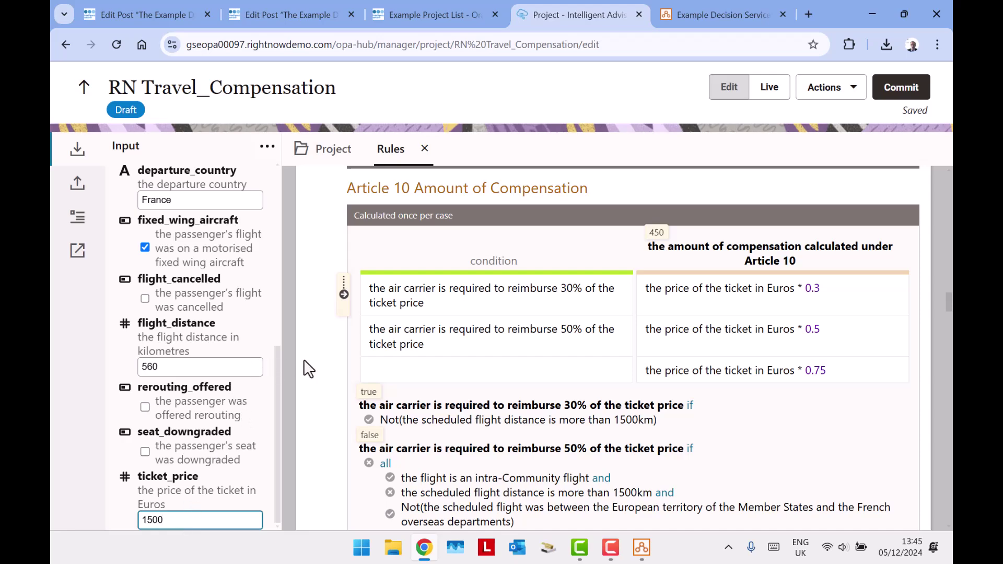
Examine the Main Rule's live result and trace the amount of compensation payable to the rule that sets it.
{"action": "scroll", "coordinate": [365, 327], "scroll_direction": "up", "scroll_amount": 10}
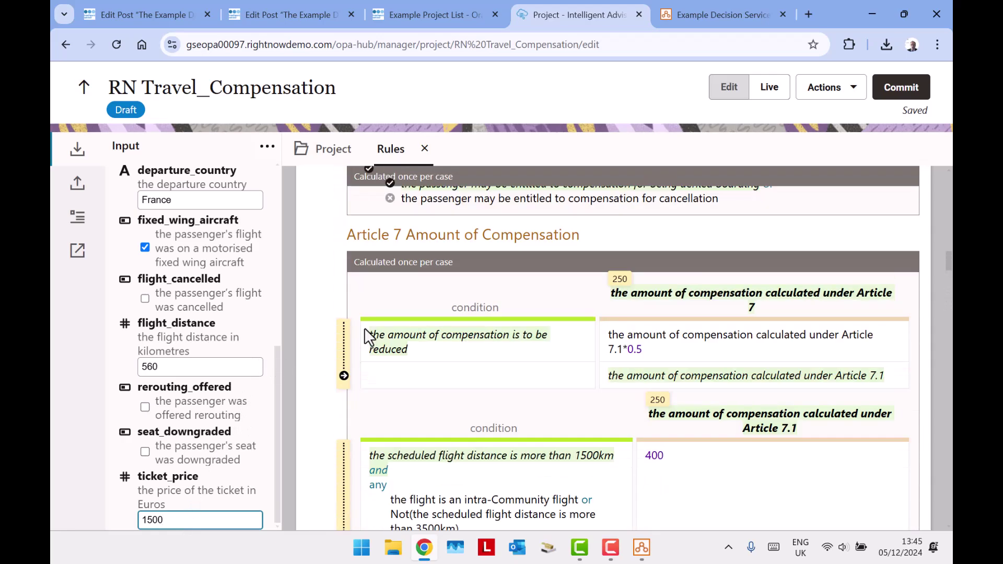
{"action": "scroll", "coordinate": [364, 328], "scroll_direction": "up", "scroll_amount": 15}
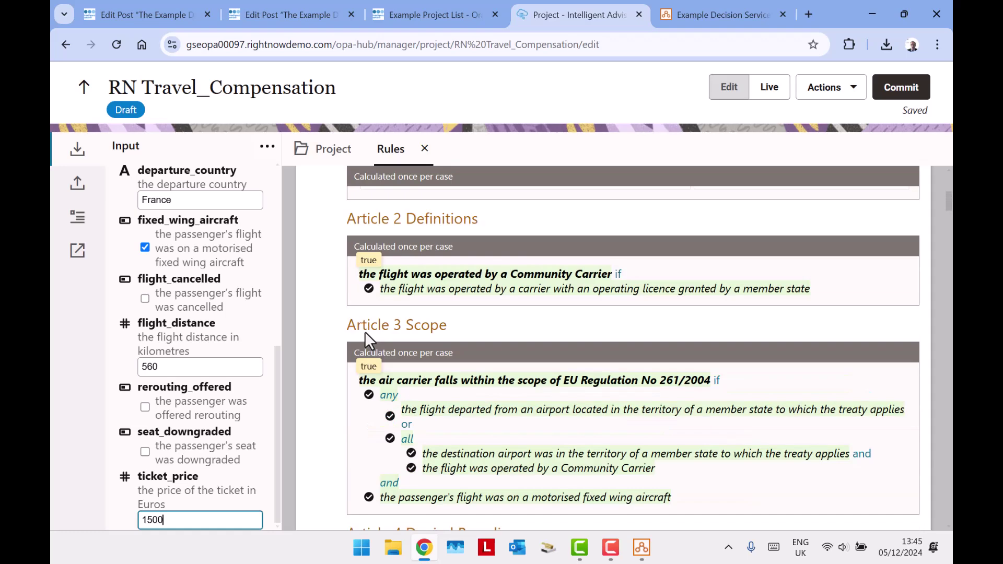
{"action": "scroll", "coordinate": [365, 331], "scroll_direction": "up", "scroll_amount": 5}
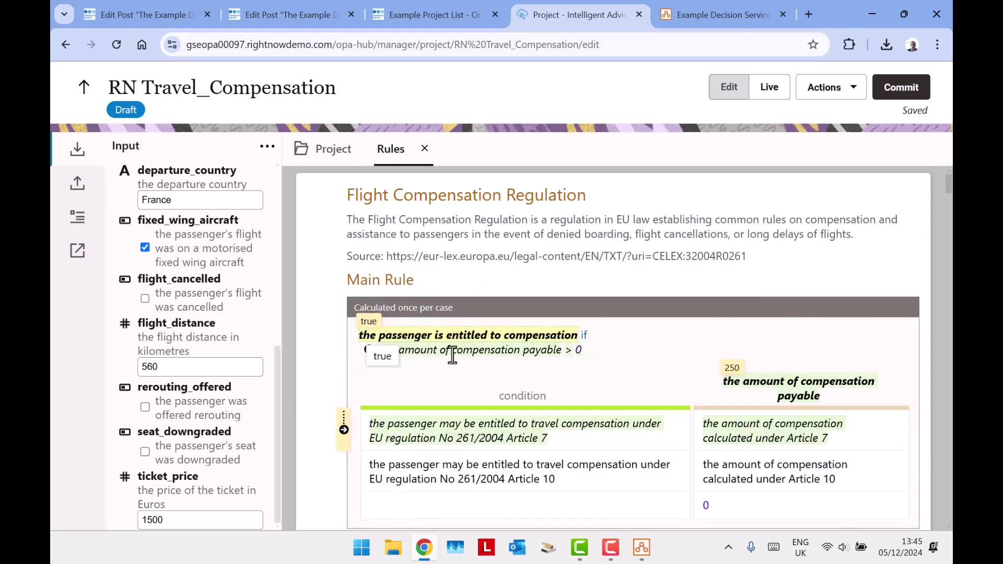
{"action": "mouse_move", "coordinate": [449, 355]}
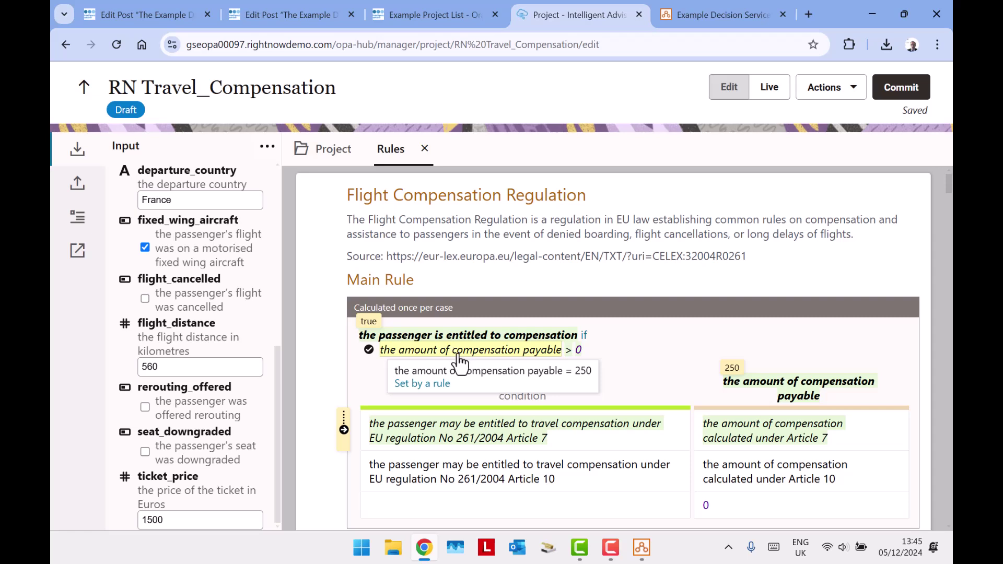
{"action": "left_click", "coordinate": [423, 385]}
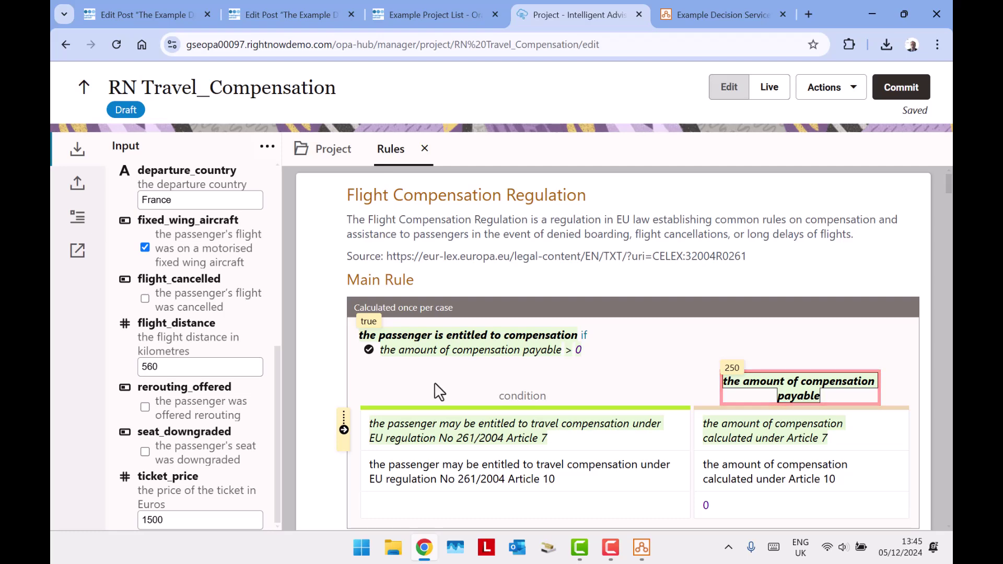
{"action": "mouse_move", "coordinate": [800, 385]}
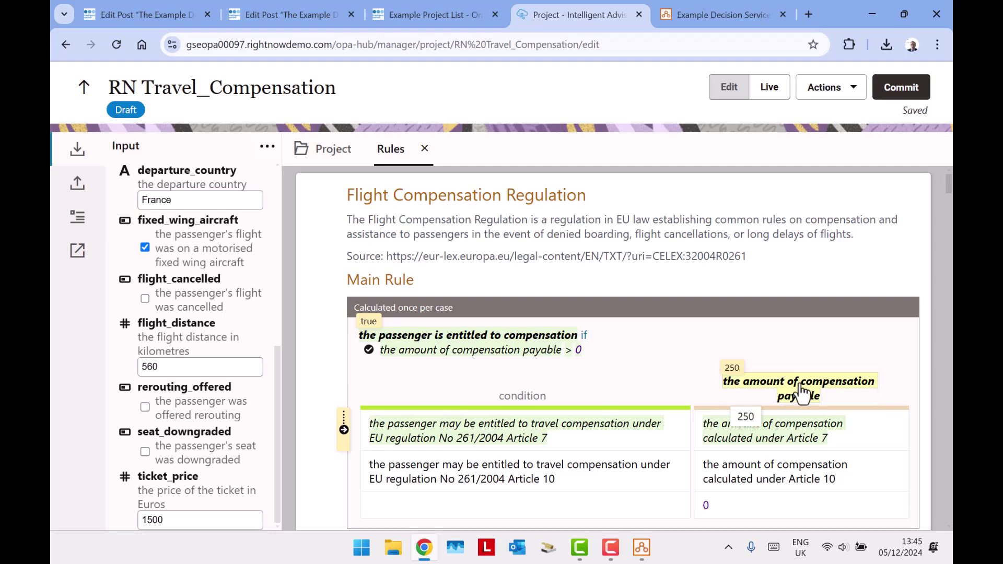
Review how the live test case evaluates through the Article 3 to Article 10 rules, including both compensation amount tables.
{"action": "scroll", "coordinate": [718, 327], "scroll_direction": "down", "scroll_amount": 10}
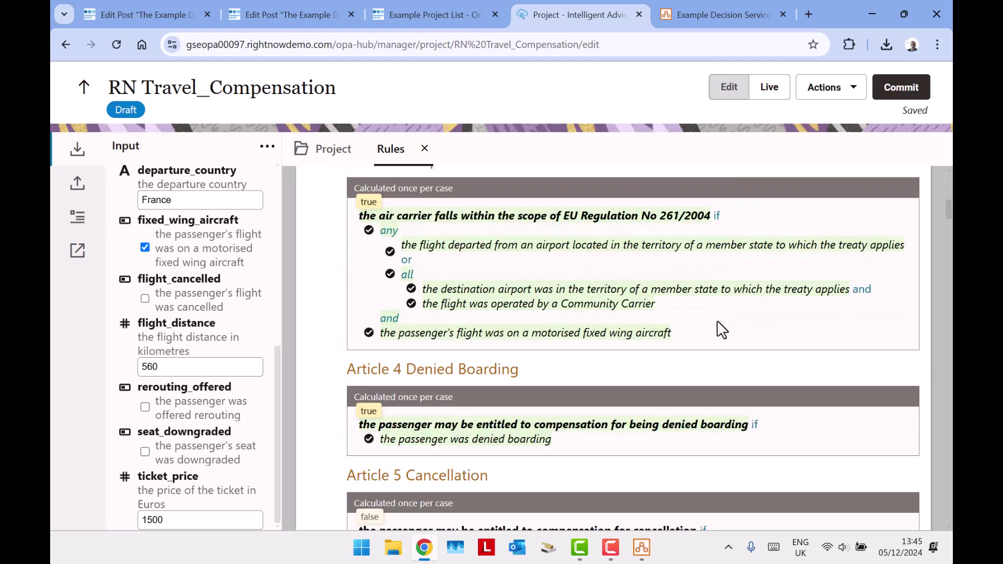
{"action": "scroll", "coordinate": [717, 321], "scroll_direction": "down", "scroll_amount": 15}
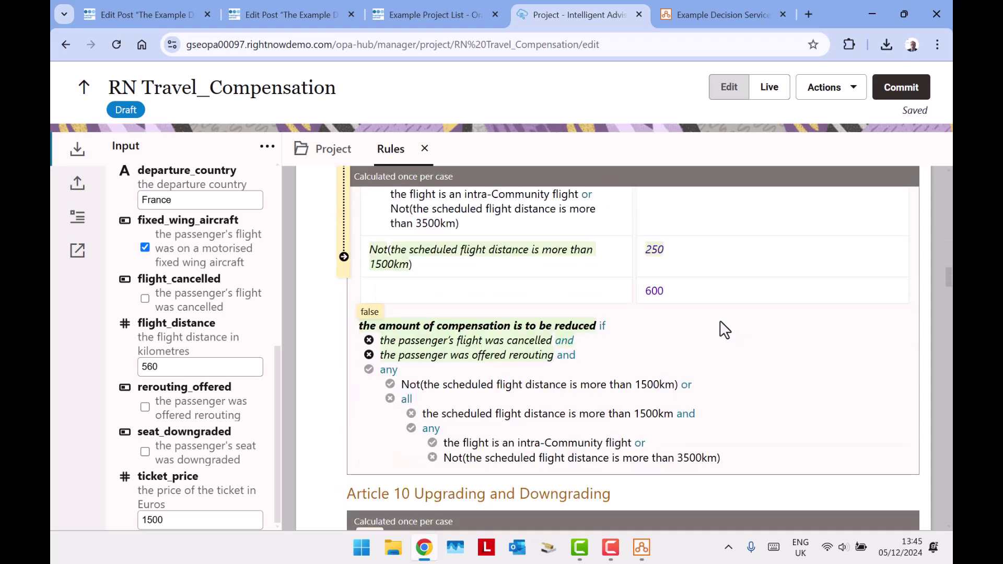
{"action": "scroll", "coordinate": [725, 329], "scroll_direction": "up", "scroll_amount": 4}
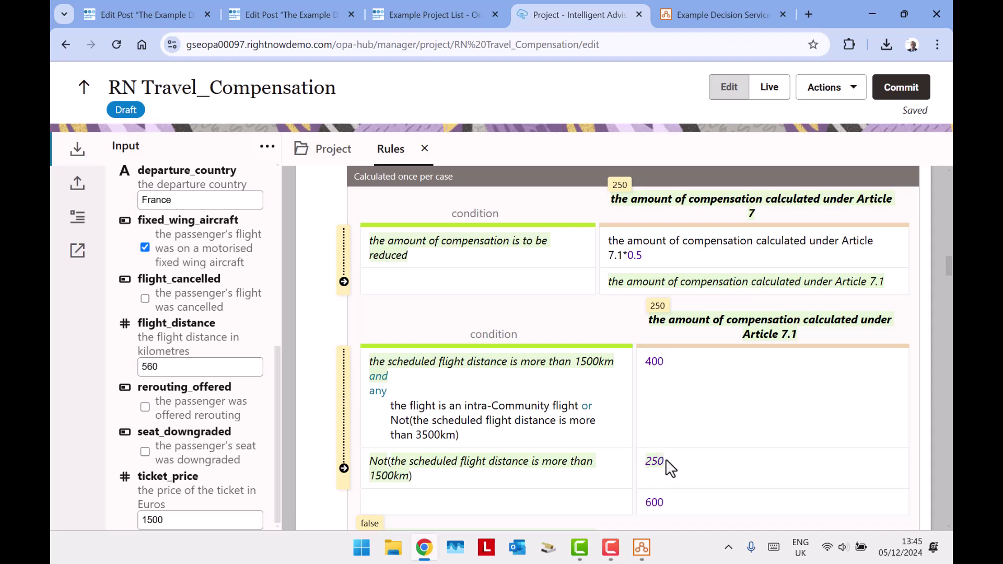
{"action": "scroll", "coordinate": [663, 350], "scroll_direction": "down", "scroll_amount": 6}
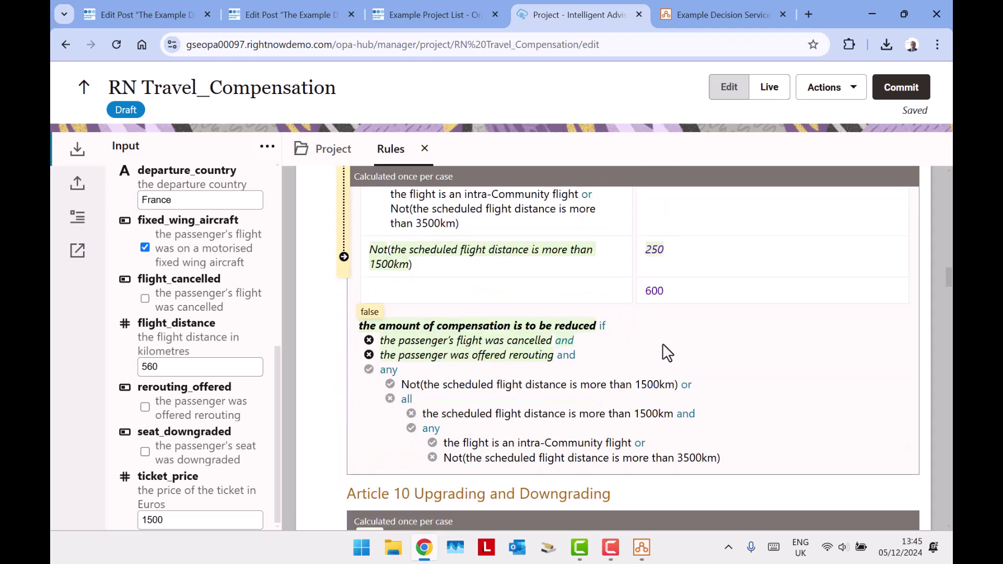
{"action": "scroll", "coordinate": [667, 353], "scroll_direction": "down", "scroll_amount": 5}
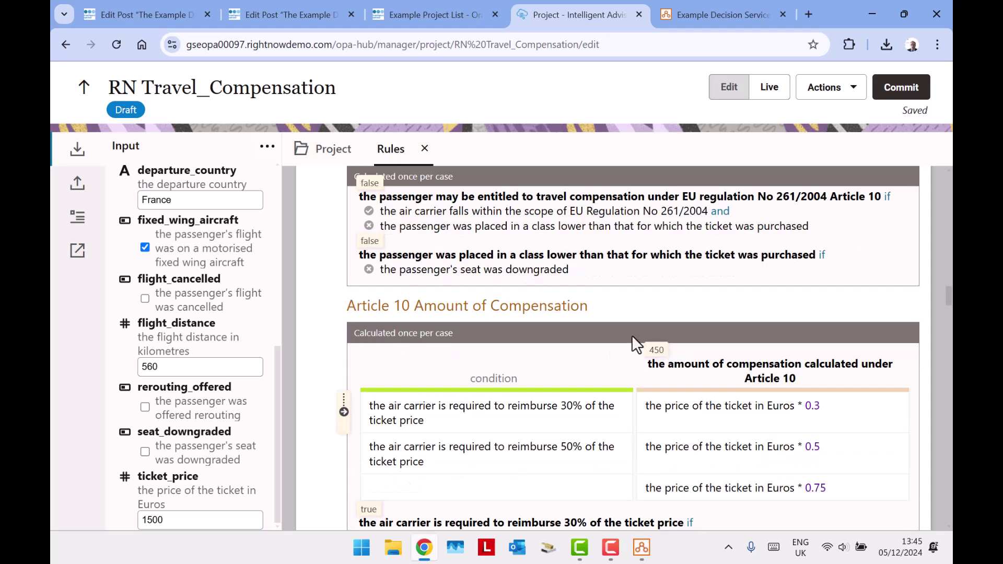
{"action": "scroll", "coordinate": [632, 336], "scroll_direction": "down", "scroll_amount": 1}
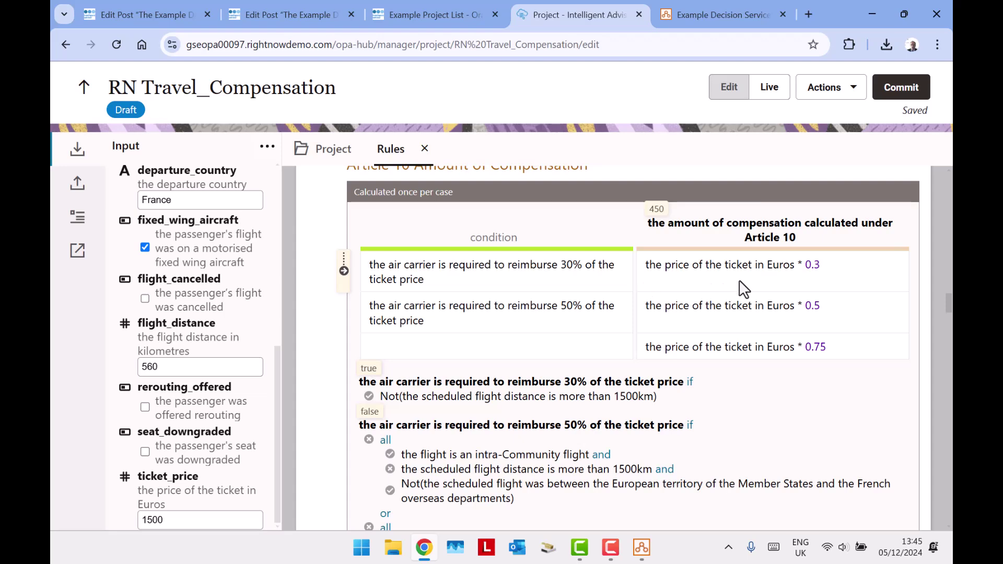
Check how the interpretative rules, the common route conditions and the member state table evaluate for the test case.
{"action": "scroll", "coordinate": [650, 290], "scroll_direction": "down", "scroll_amount": 10}
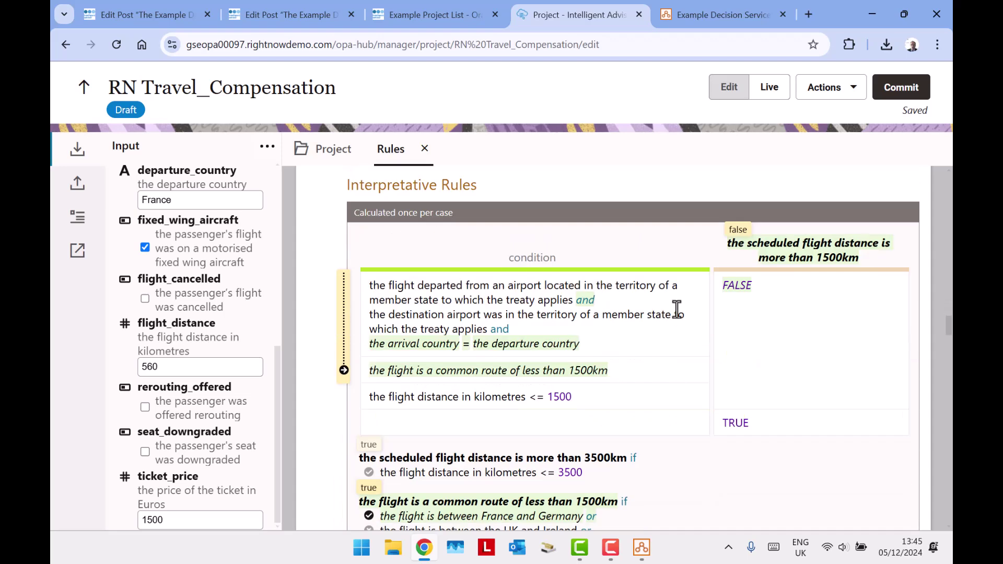
{"action": "scroll", "coordinate": [545, 365], "scroll_direction": "up", "scroll_amount": 1}
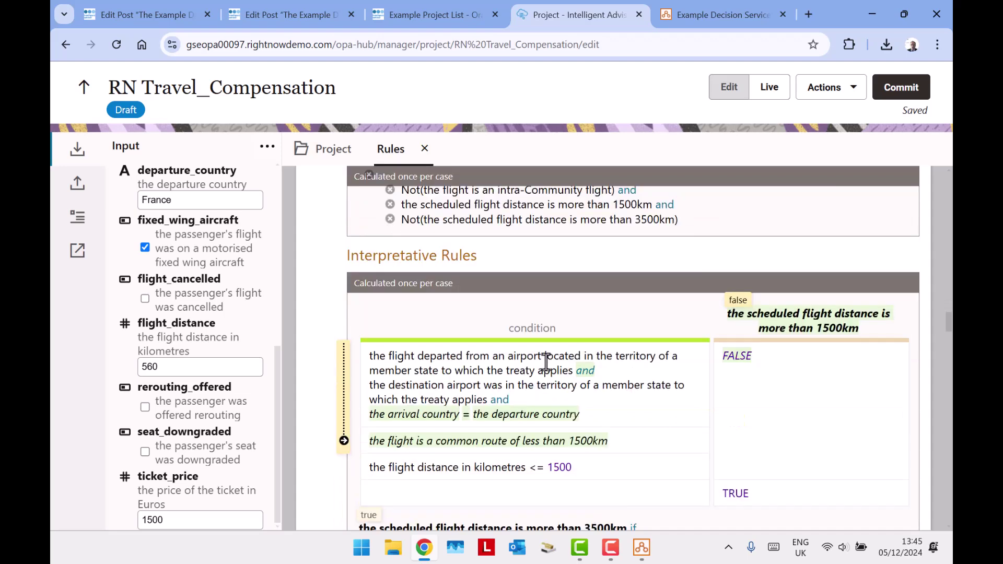
{"action": "scroll", "coordinate": [768, 350], "scroll_direction": "down", "scroll_amount": 4}
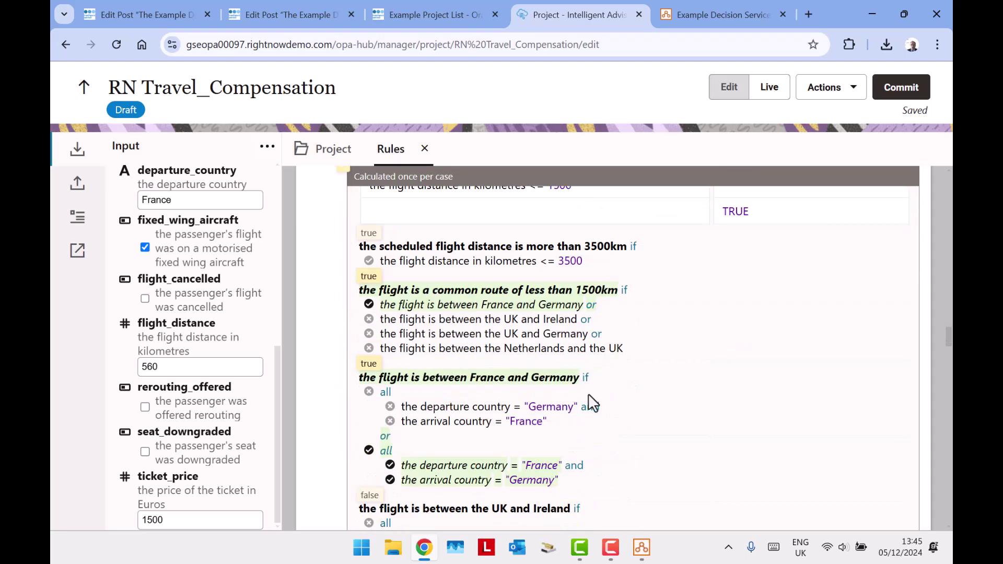
{"action": "scroll", "coordinate": [416, 294], "scroll_direction": "down", "scroll_amount": 7}
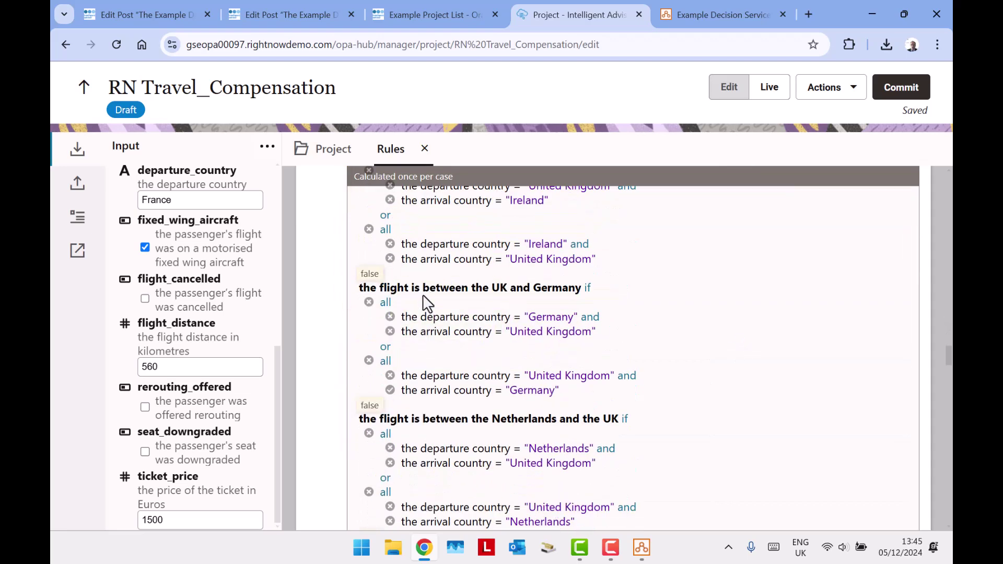
{"action": "scroll", "coordinate": [424, 297], "scroll_direction": "down", "scroll_amount": 8}
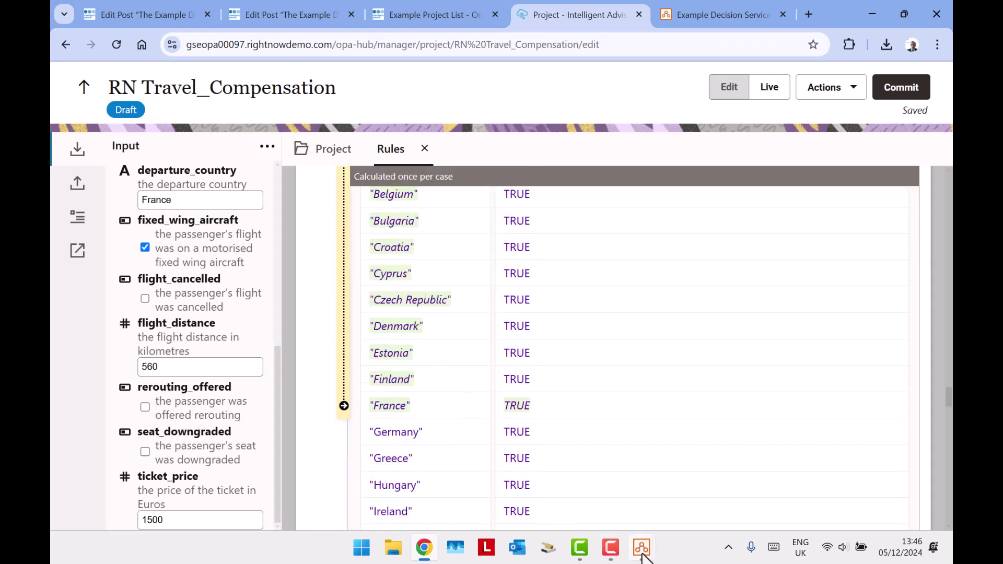
Switch to Policy Modeling and review the Travel Compensation project's data attributes and its interview screens.
{"action": "mouse_move", "coordinate": [642, 547]}
{"action": "left_click", "coordinate": [635, 506]}
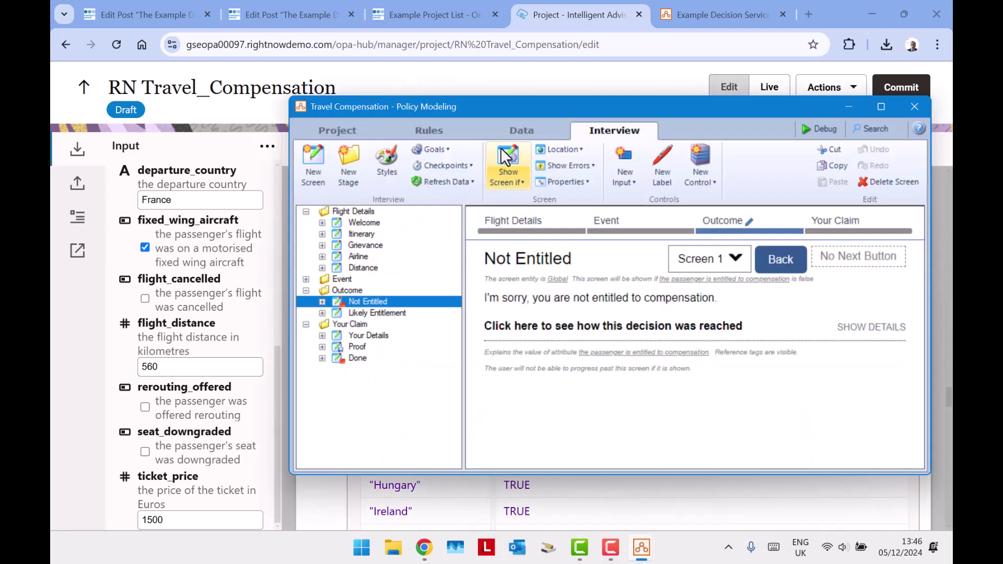
{"action": "left_click", "coordinate": [520, 138]}
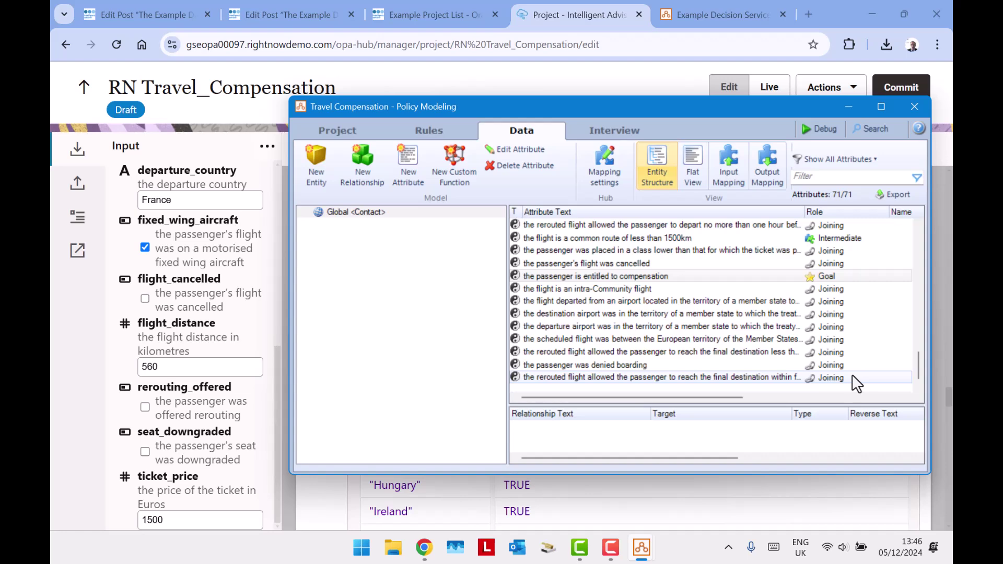
{"action": "left_click", "coordinate": [617, 131]}
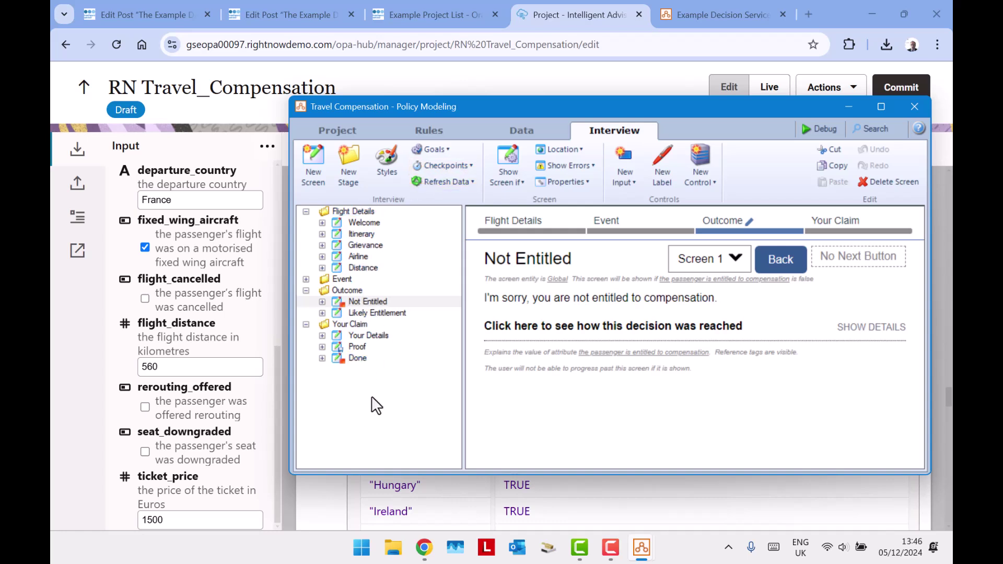
Return to the Hub project in the browser and check how the intra-Community flight and other interpretative rules evaluate live.
{"action": "left_click", "coordinate": [563, 77]}
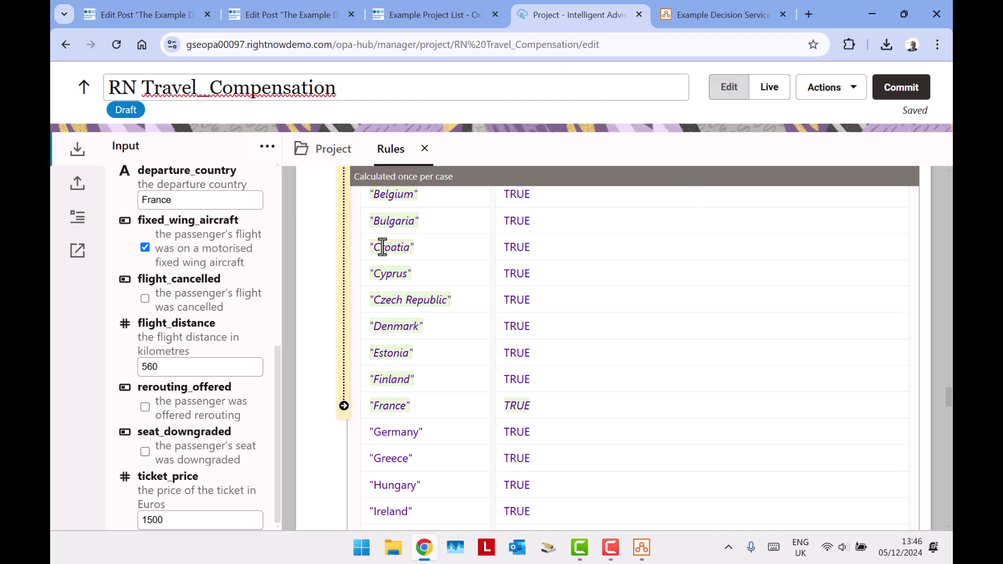
{"action": "scroll", "coordinate": [604, 346], "scroll_direction": "up", "scroll_amount": 6}
{"action": "scroll", "coordinate": [605, 342], "scroll_direction": "down", "scroll_amount": 6}
{"action": "scroll", "coordinate": [605, 340], "scroll_direction": "up", "scroll_amount": 10}
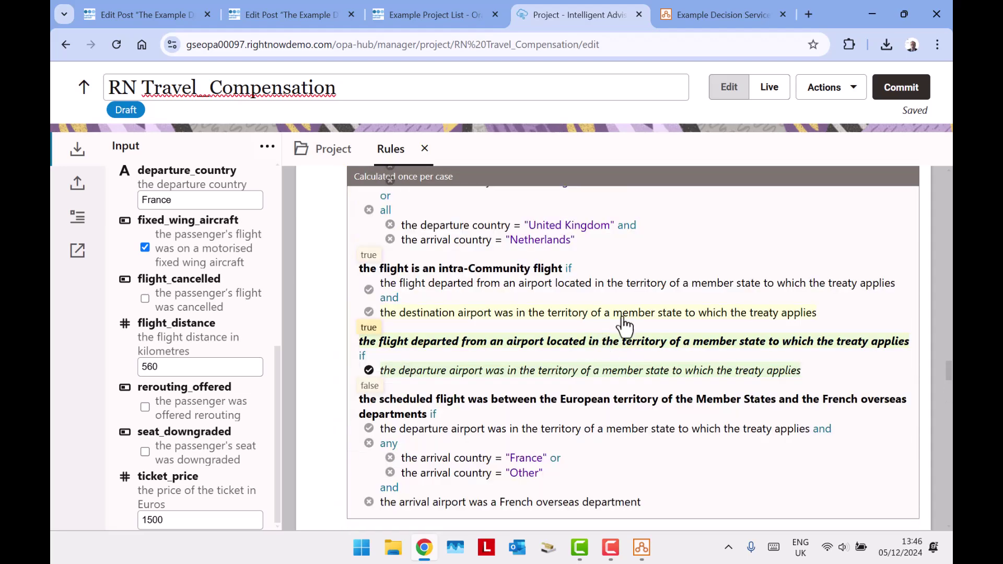
{"action": "scroll", "coordinate": [600, 330], "scroll_direction": "down", "scroll_amount": 1}
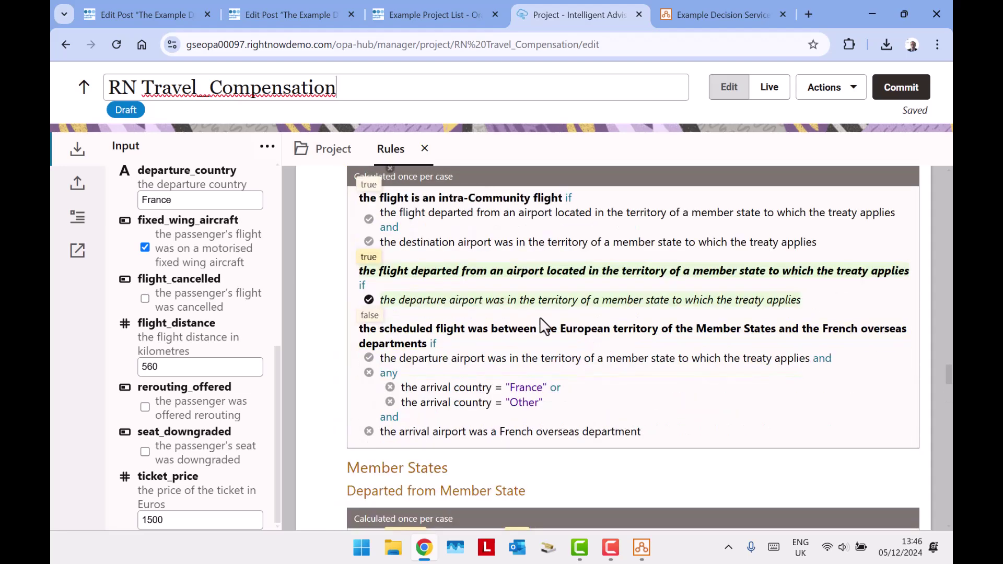
{"action": "scroll", "coordinate": [703, 298], "scroll_direction": "up", "scroll_amount": 3}
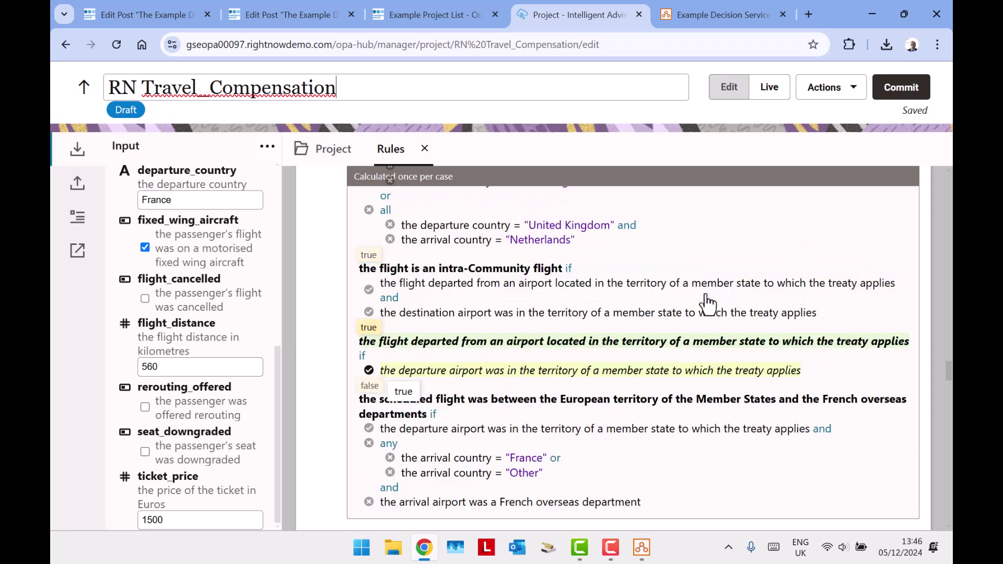
{"action": "scroll", "coordinate": [705, 292], "scroll_direction": "up", "scroll_amount": 15}
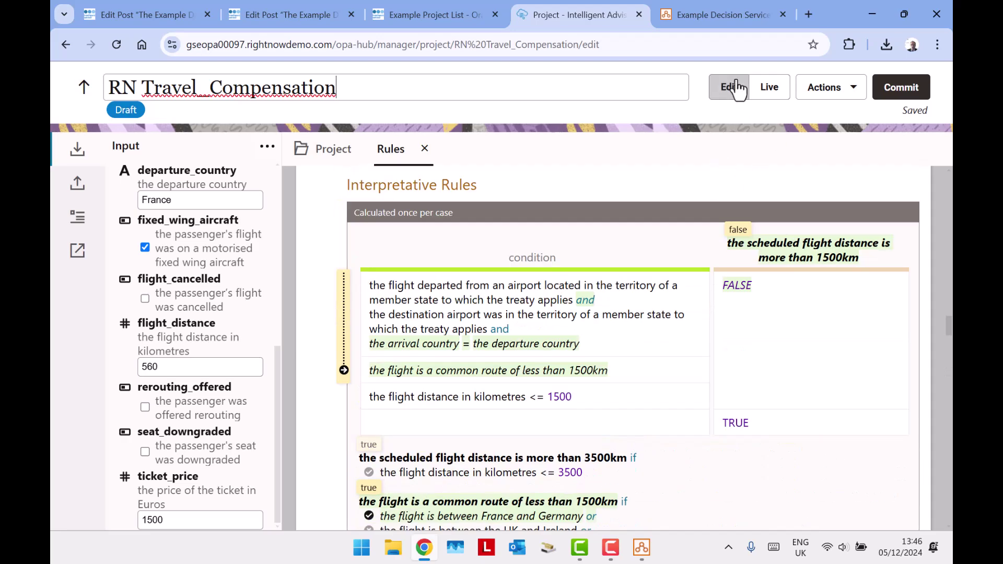
Put the project back in edit mode and read the rules from the Main Rule through Article 7 Right to Compensation.
{"action": "left_click", "coordinate": [733, 86]}
{"action": "scroll", "coordinate": [770, 242], "scroll_direction": "up", "scroll_amount": 5}
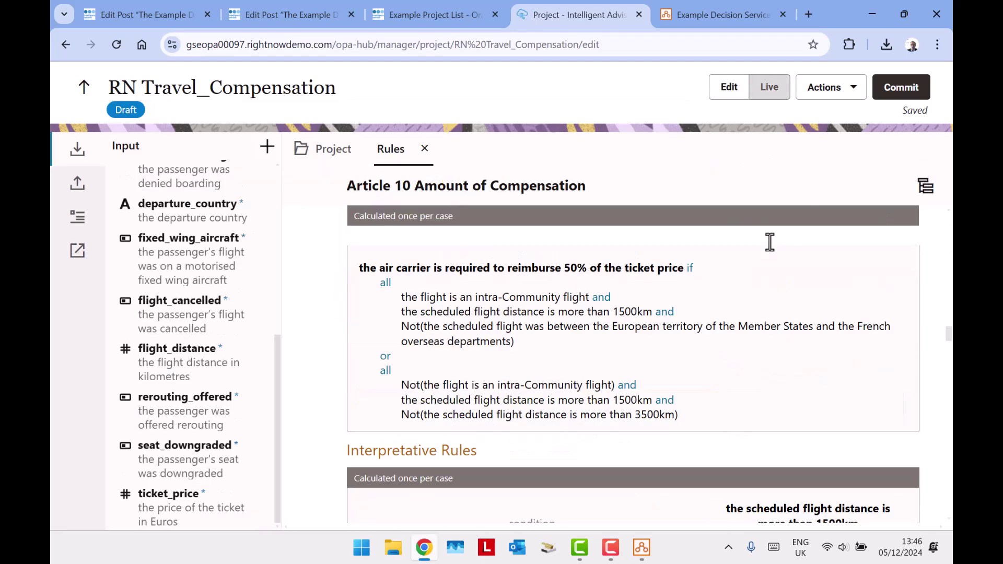
{"action": "scroll", "coordinate": [769, 242], "scroll_direction": "up", "scroll_amount": 20}
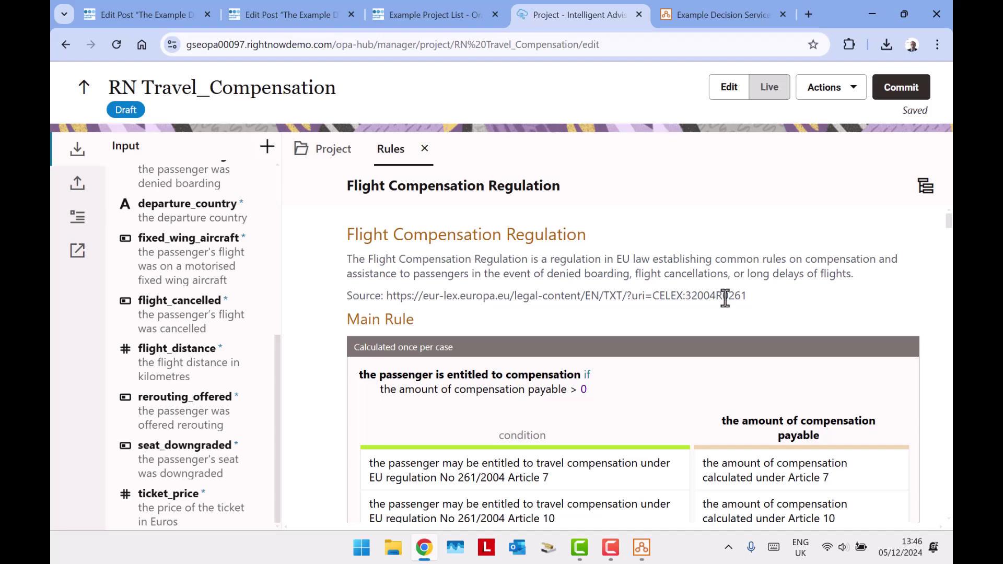
{"action": "scroll", "coordinate": [729, 295], "scroll_direction": "down", "scroll_amount": 8}
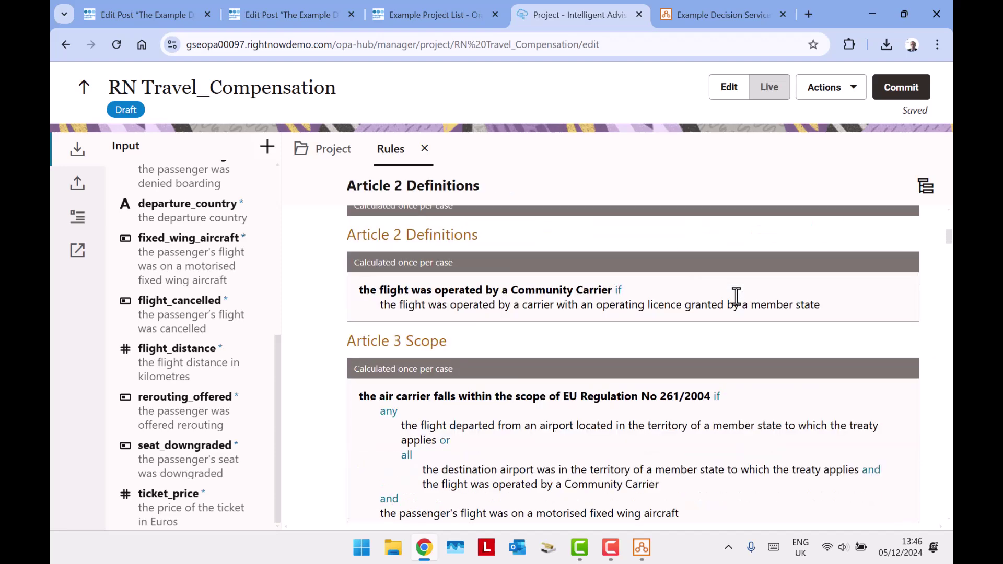
{"action": "scroll", "coordinate": [736, 296], "scroll_direction": "down", "scroll_amount": 3}
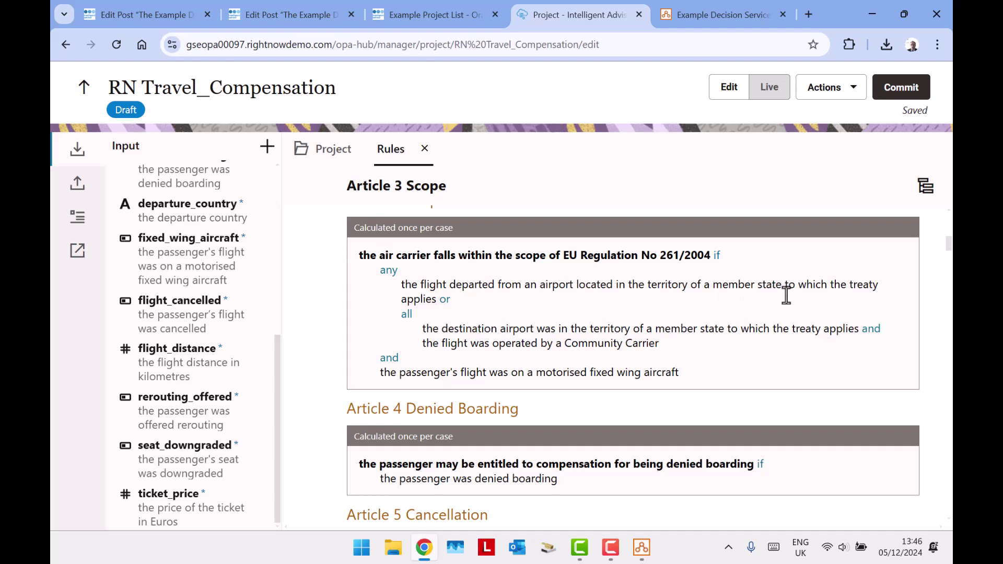
{"action": "scroll", "coordinate": [746, 320], "scroll_direction": "down", "scroll_amount": 3}
{"action": "scroll", "coordinate": [746, 320], "scroll_direction": "down", "scroll_amount": 2}
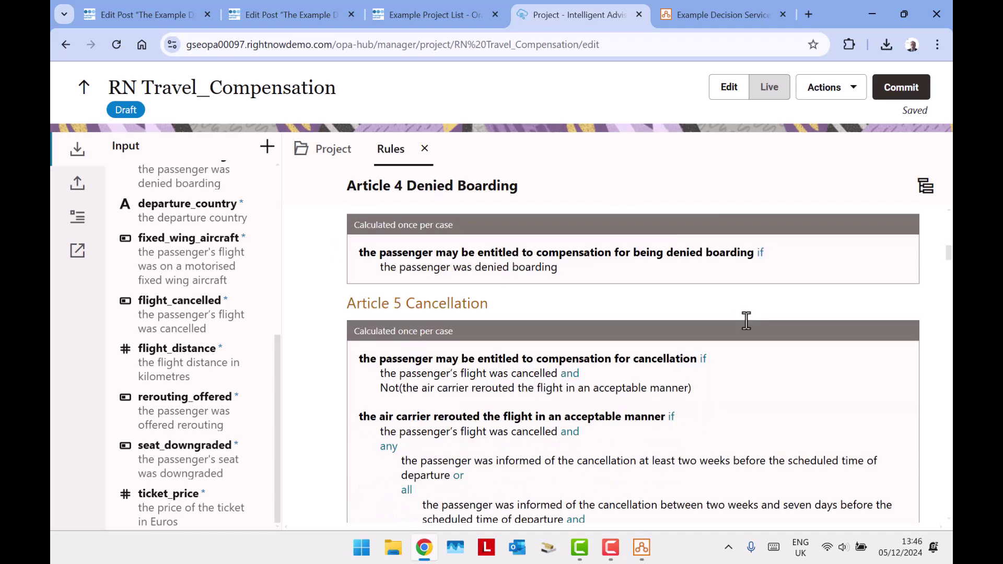
{"action": "scroll", "coordinate": [745, 327], "scroll_direction": "down", "scroll_amount": 10}
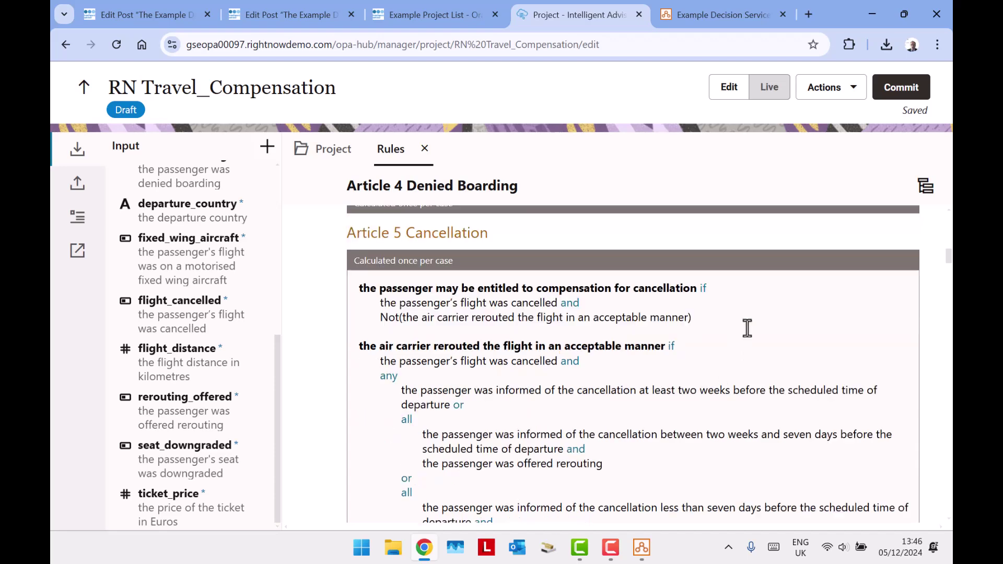
{"action": "scroll", "coordinate": [744, 327], "scroll_direction": "down", "scroll_amount": 4}
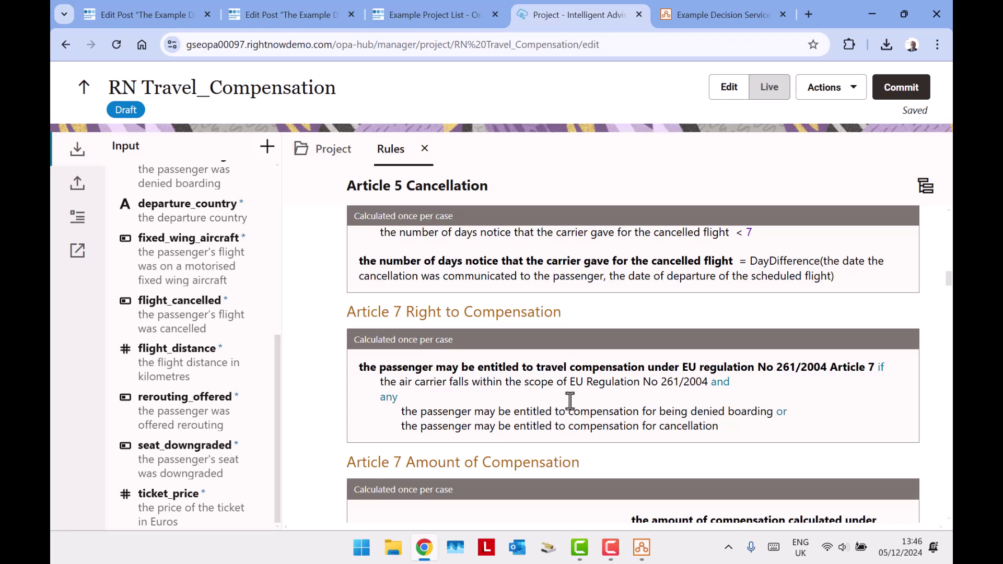
Jump to the Arrived in Member State section and examine its table of arrival countries.
{"action": "left_click", "coordinate": [925, 189]}
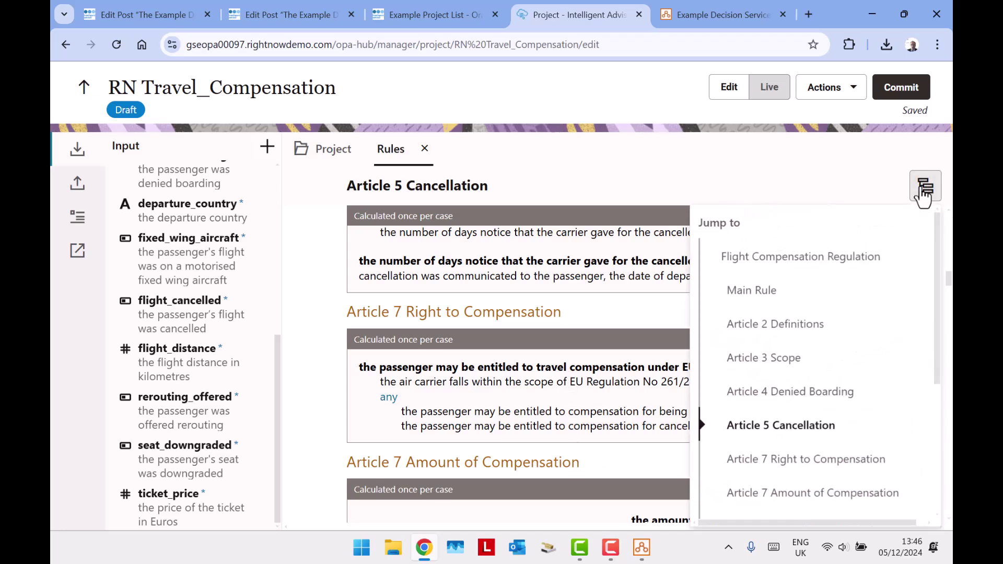
{"action": "scroll", "coordinate": [861, 391], "scroll_direction": "down", "scroll_amount": 4}
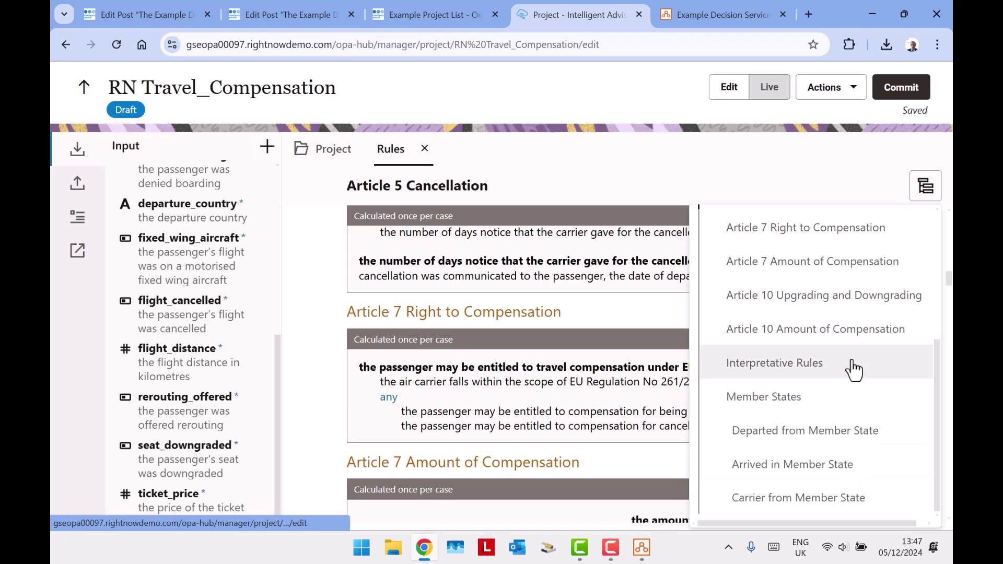
{"action": "left_click", "coordinate": [847, 471]}
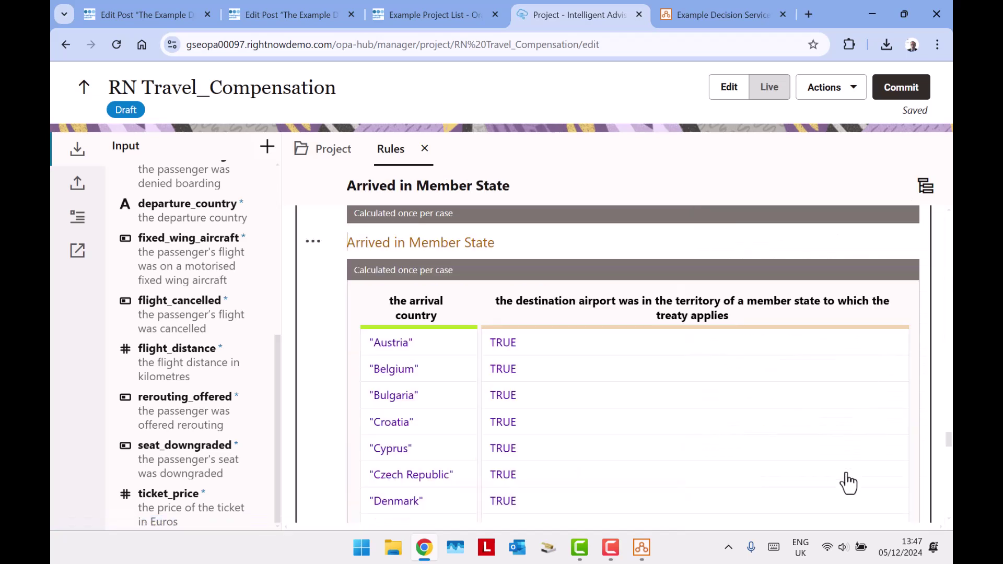
{"action": "scroll", "coordinate": [527, 290], "scroll_direction": "down", "scroll_amount": 10}
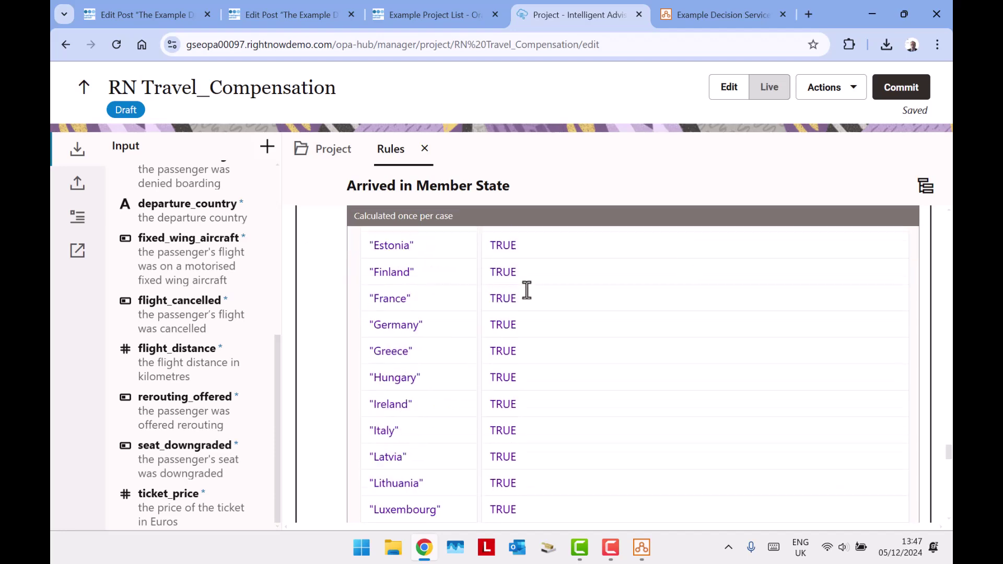
{"action": "scroll", "coordinate": [526, 290], "scroll_direction": "down", "scroll_amount": 3}
{"action": "scroll", "coordinate": [539, 356], "scroll_direction": "up", "scroll_amount": 15}
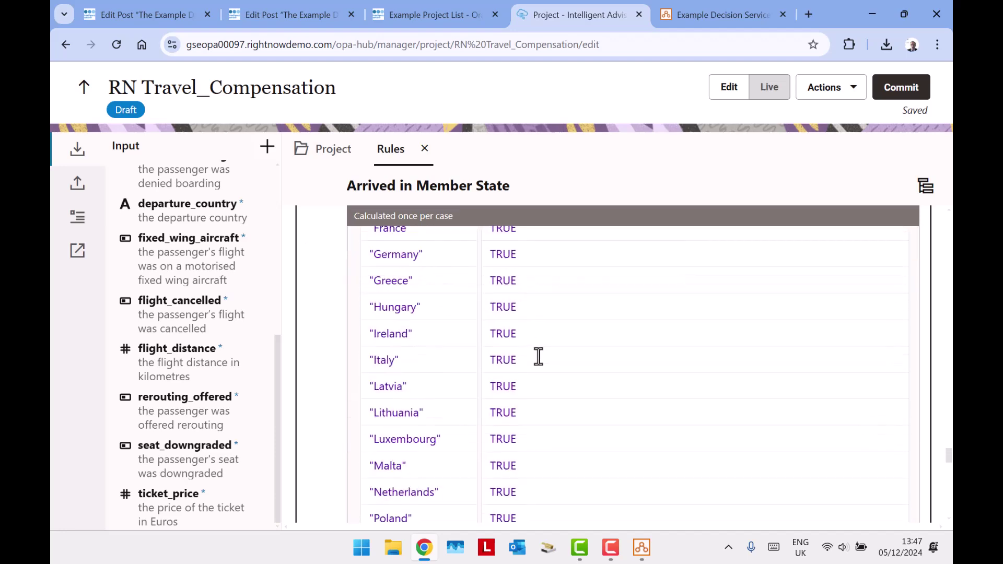
{"action": "scroll", "coordinate": [536, 344], "scroll_direction": "down", "scroll_amount": 15}
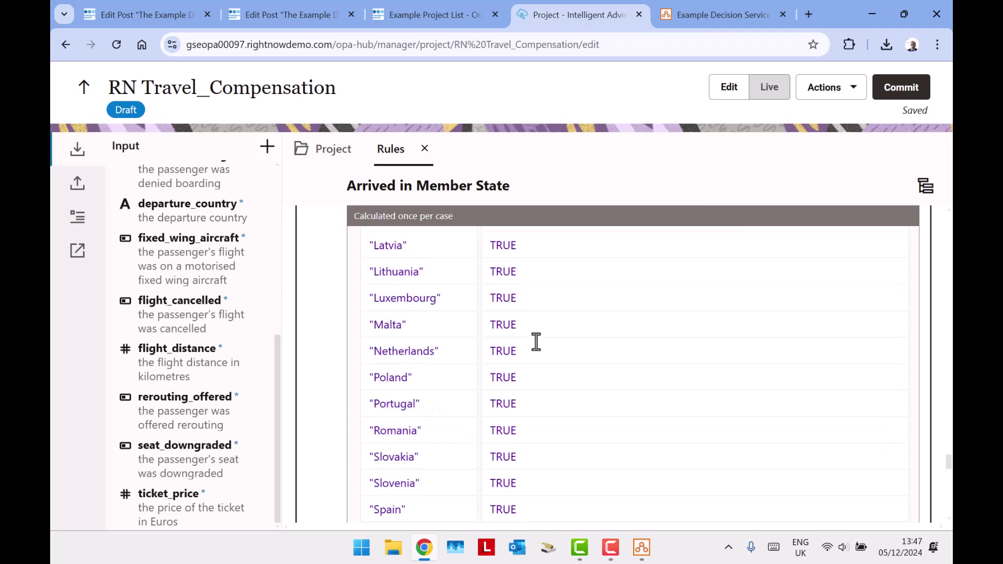
{"action": "scroll", "coordinate": [524, 380], "scroll_direction": "up", "scroll_amount": 3}
{"action": "scroll", "coordinate": [524, 381], "scroll_direction": "down", "scroll_amount": 1}
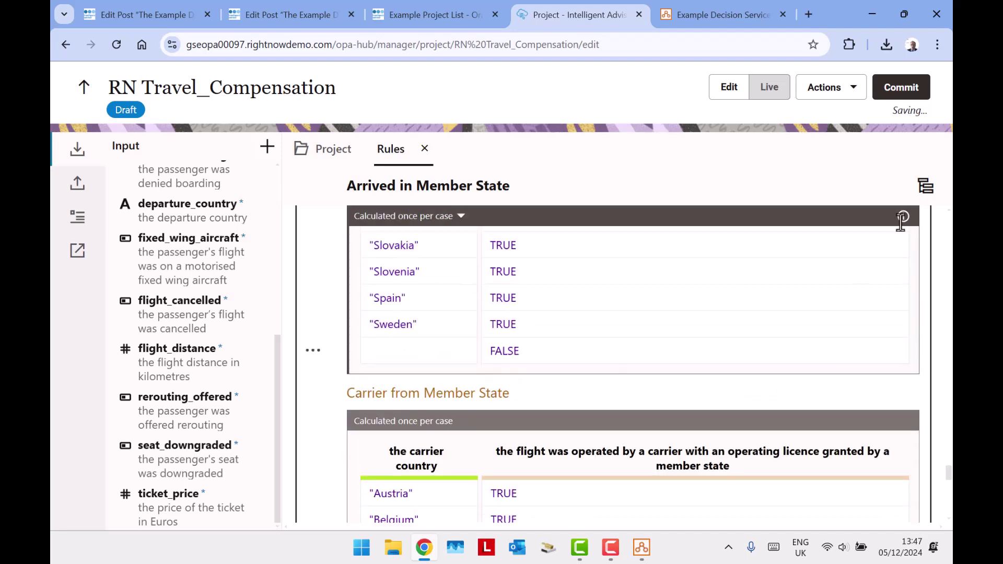
Commit the RN Travel_Compensation project and look through the Carrier from Member State table.
{"action": "left_click", "coordinate": [894, 93]}
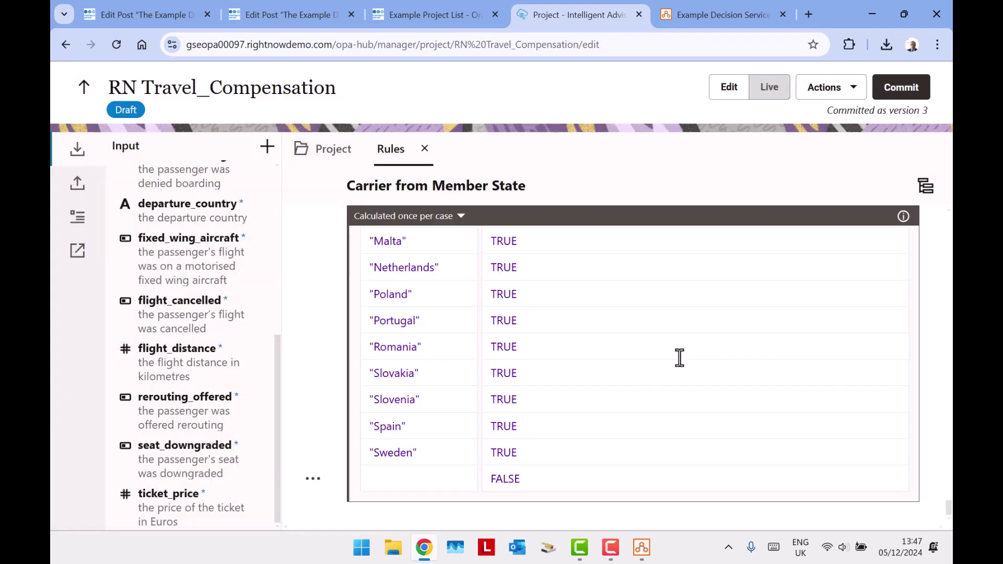
{"action": "scroll", "coordinate": [681, 359], "scroll_direction": "up", "scroll_amount": 5}
{"action": "scroll", "coordinate": [681, 358], "scroll_direction": "up", "scroll_amount": 8}
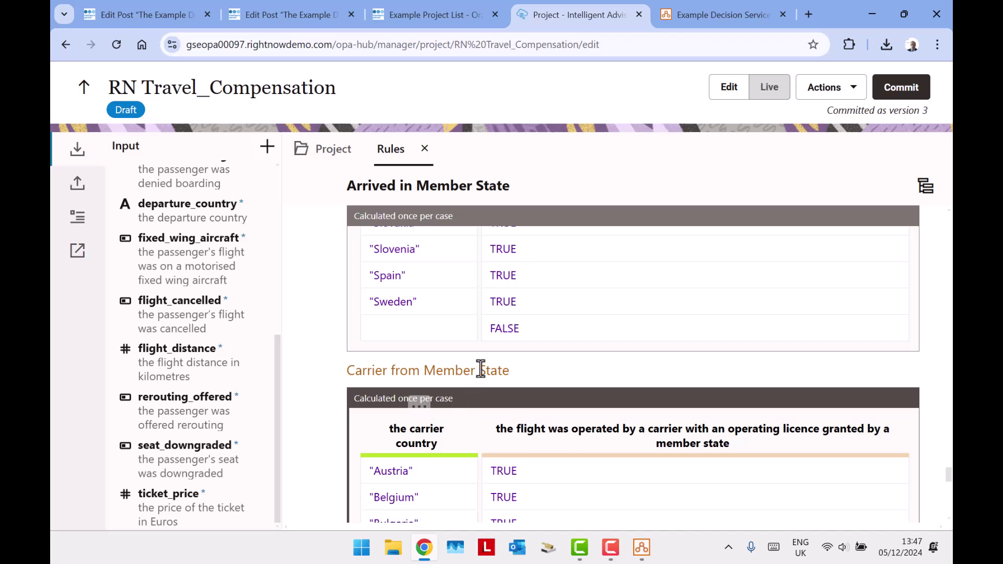
{"action": "scroll", "coordinate": [605, 376], "scroll_direction": "up", "scroll_amount": 3}
{"action": "scroll", "coordinate": [590, 392], "scroll_direction": "down", "scroll_amount": 5}
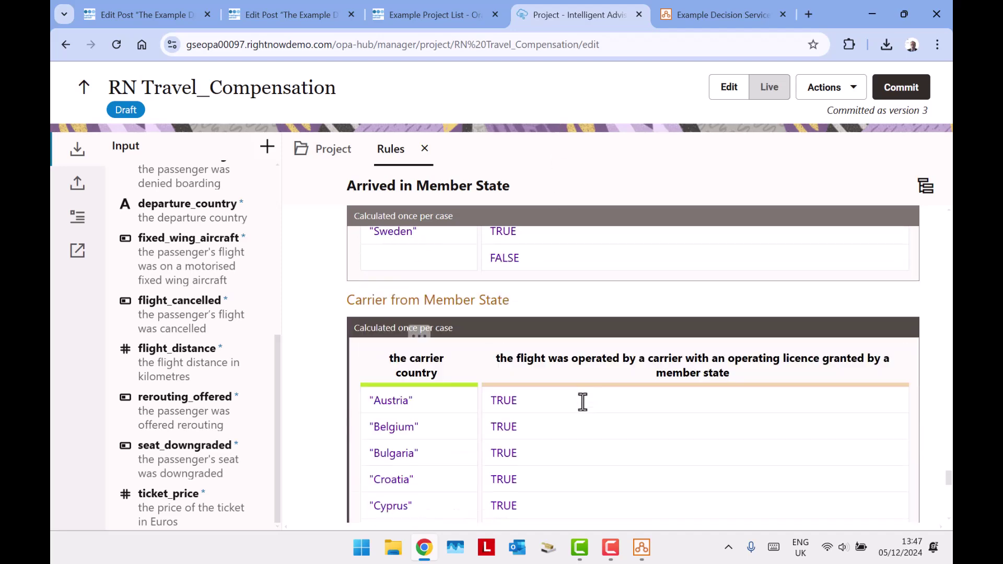
{"action": "scroll", "coordinate": [637, 330], "scroll_direction": "down", "scroll_amount": 12}
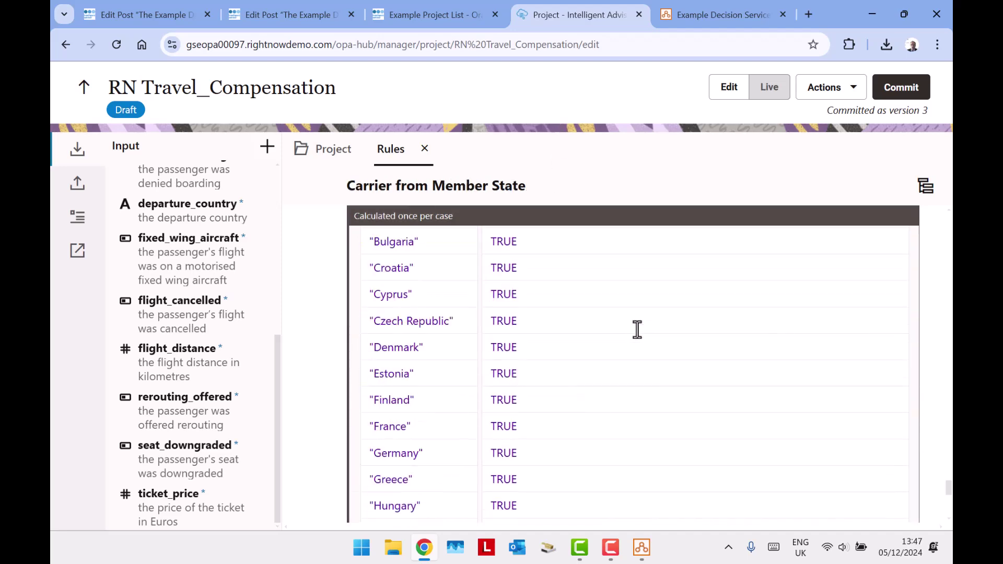
Review the committed rules back up to the Main Rule and down through Article 10 to the Interpretative Rules.
{"action": "scroll", "coordinate": [637, 329], "scroll_direction": "up", "scroll_amount": 20}
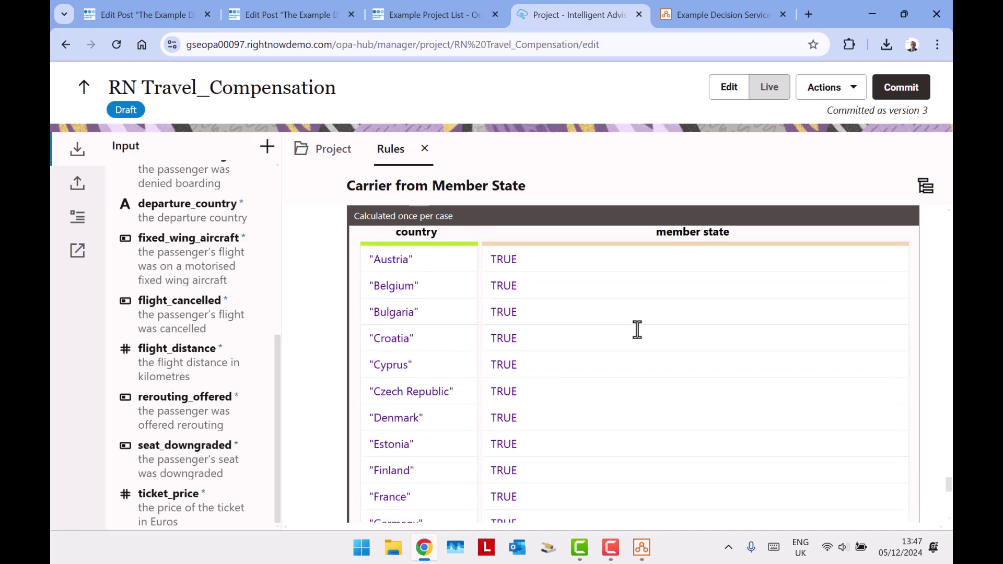
{"action": "scroll", "coordinate": [637, 330], "scroll_direction": "up", "scroll_amount": 10}
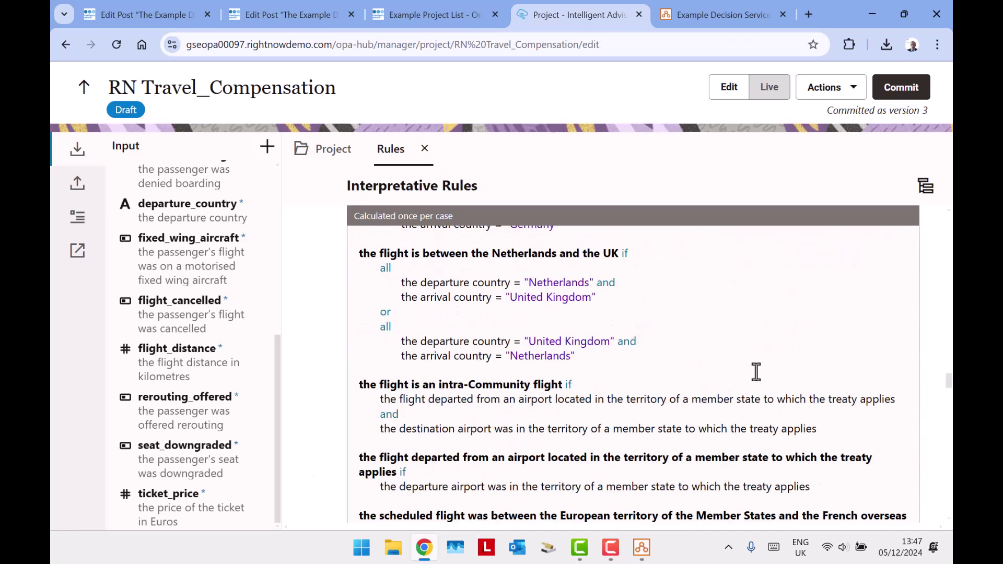
{"action": "scroll", "coordinate": [756, 372], "scroll_direction": "up", "scroll_amount": 10}
{"action": "scroll", "coordinate": [756, 371], "scroll_direction": "up", "scroll_amount": 4}
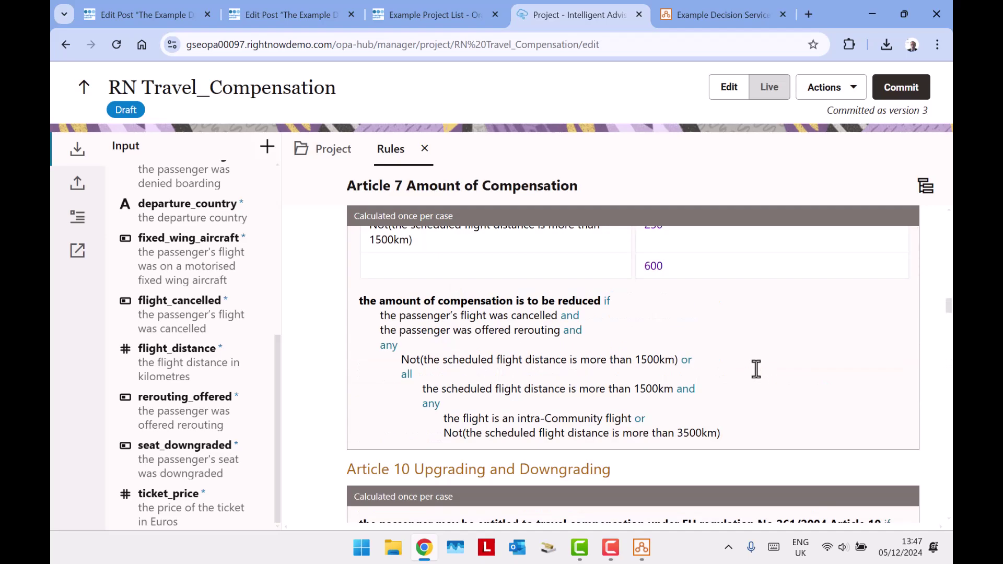
{"action": "scroll", "coordinate": [756, 369], "scroll_direction": "up", "scroll_amount": 20}
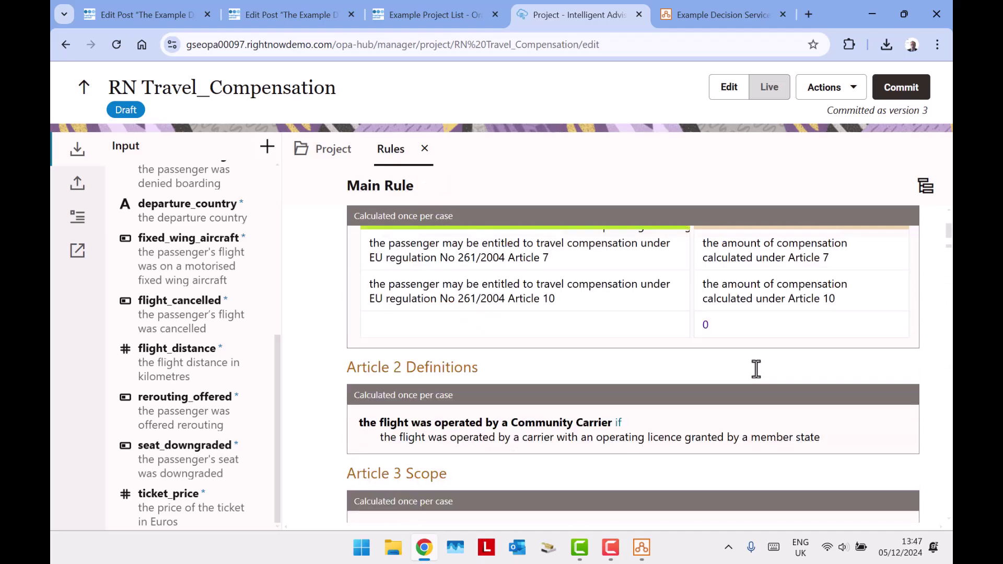
{"action": "scroll", "coordinate": [757, 369], "scroll_direction": "up", "scroll_amount": 5}
{"action": "scroll", "coordinate": [513, 308], "scroll_direction": "down", "scroll_amount": 6}
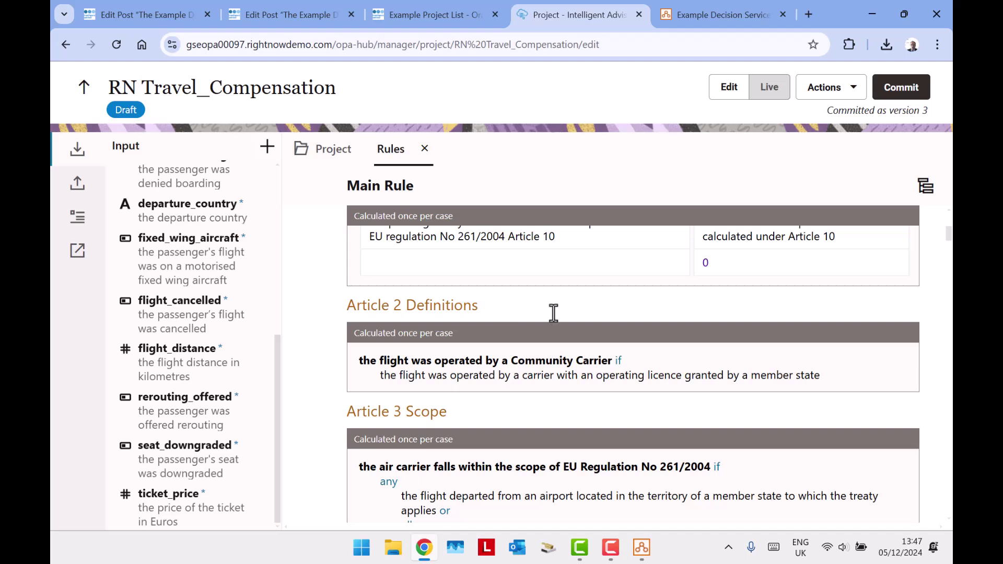
{"action": "scroll", "coordinate": [543, 300], "scroll_direction": "down", "scroll_amount": 8}
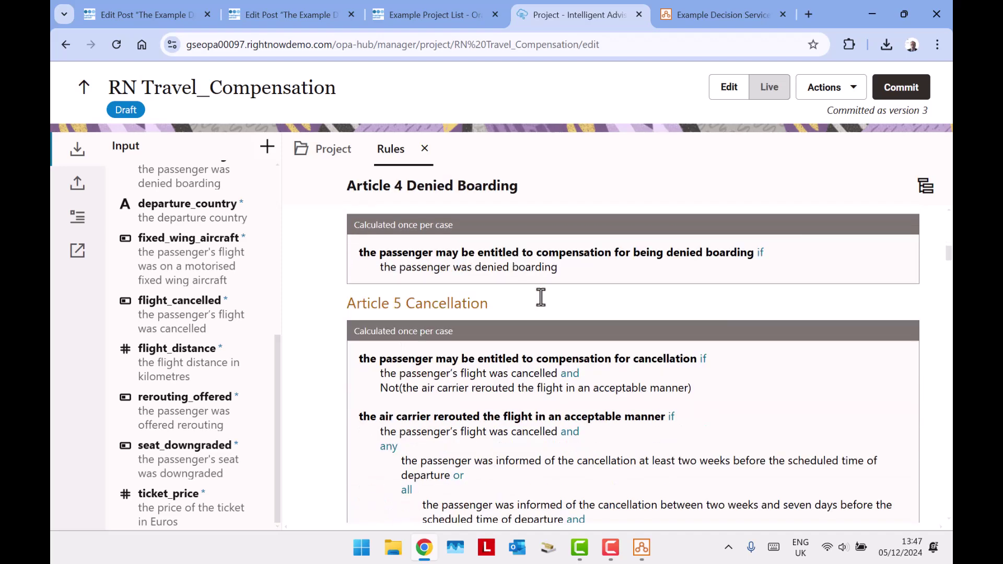
{"action": "scroll", "coordinate": [541, 297], "scroll_direction": "down", "scroll_amount": 10}
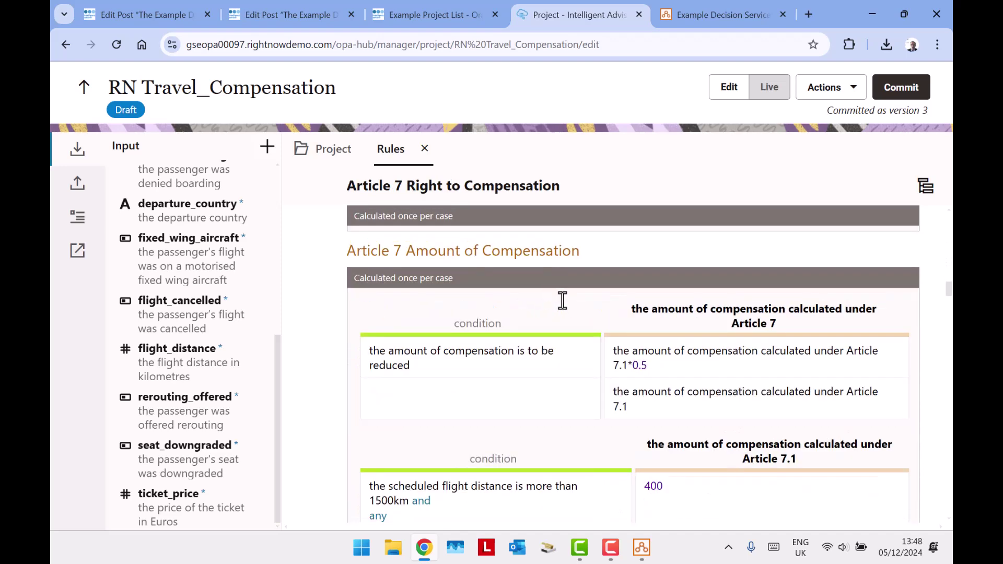
{"action": "scroll", "coordinate": [562, 300], "scroll_direction": "down", "scroll_amount": 10}
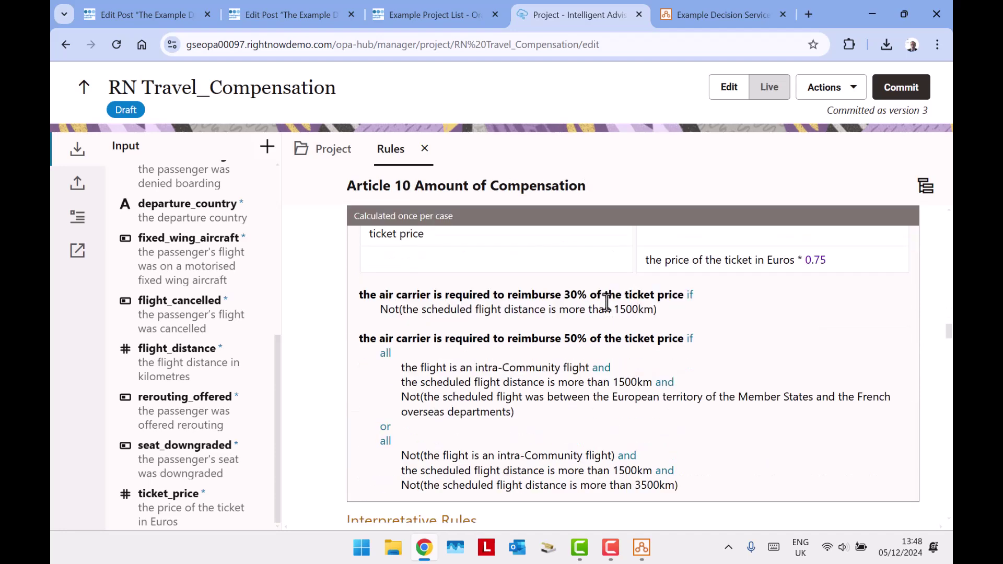
{"action": "scroll", "coordinate": [605, 302], "scroll_direction": "down", "scroll_amount": 3}
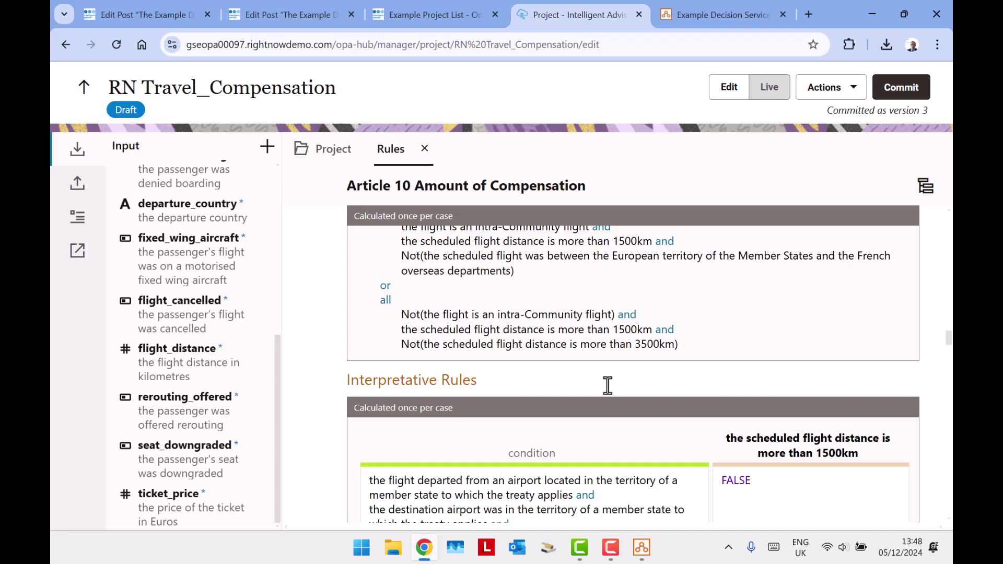
Delete the "United Kingdom" row from the Departed from Member State table and commit the project without a comment.
{"action": "scroll", "coordinate": [656, 345], "scroll_direction": "down", "scroll_amount": 3}
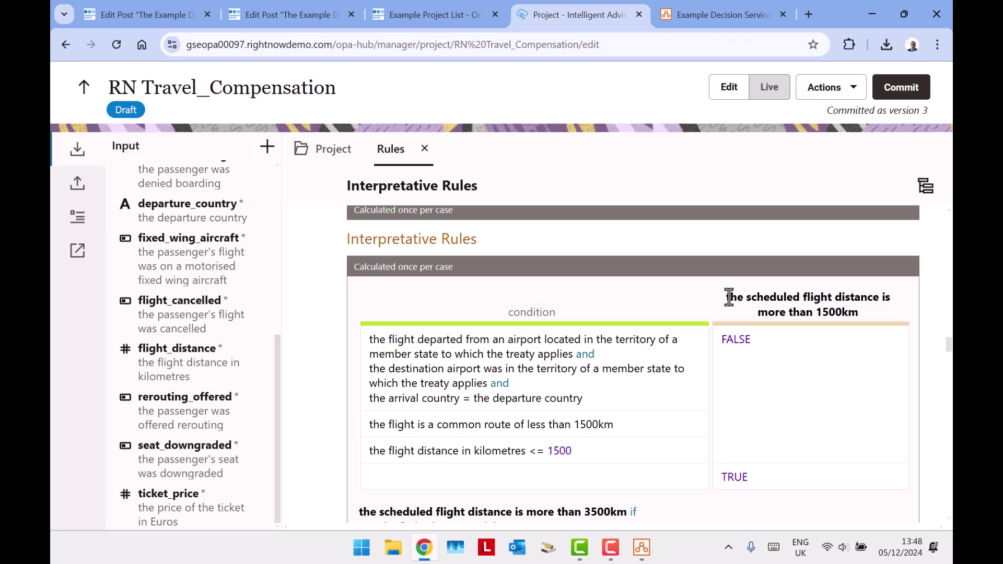
{"action": "scroll", "coordinate": [729, 298], "scroll_direction": "down", "scroll_amount": 15}
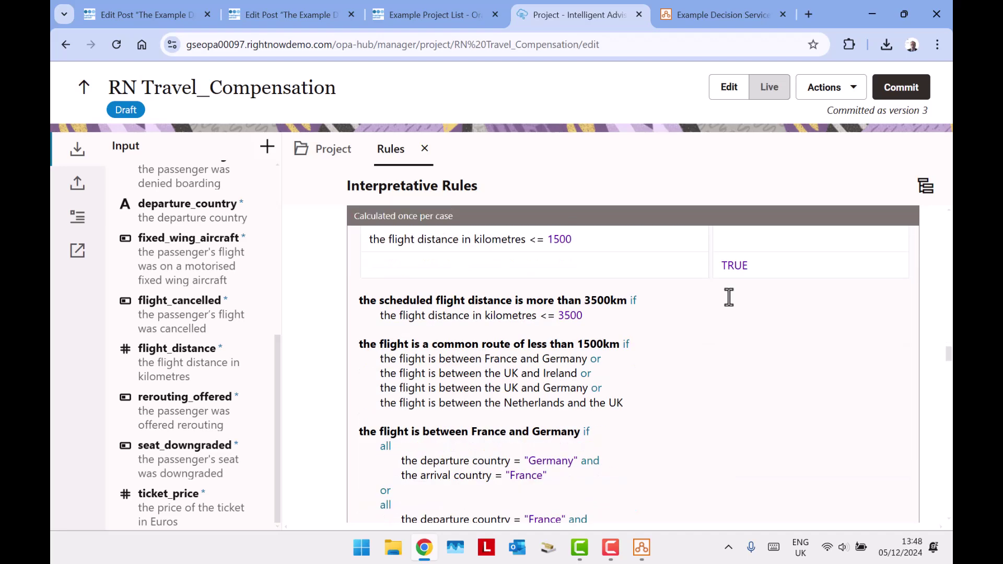
{"action": "scroll", "coordinate": [764, 351], "scroll_direction": "down", "scroll_amount": 20}
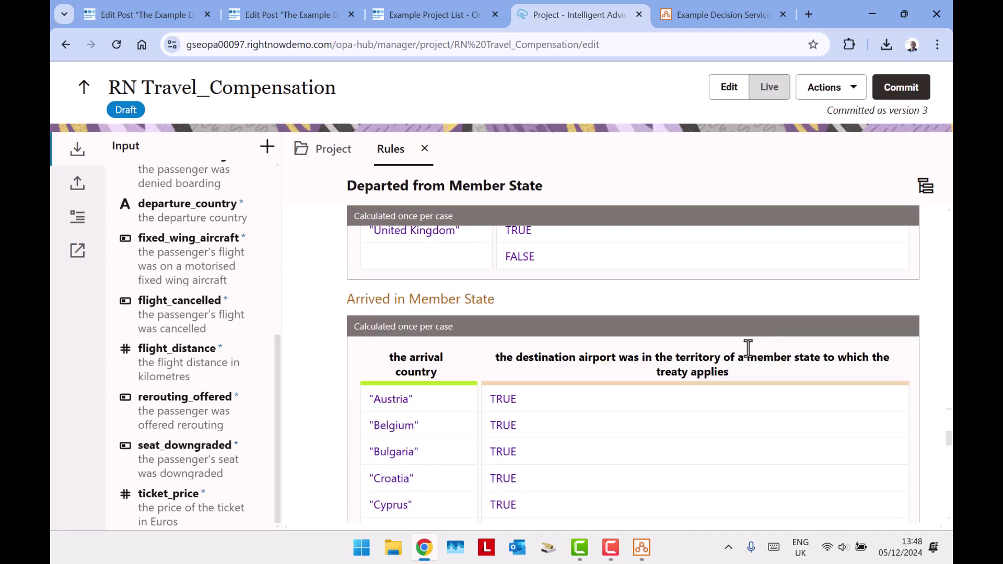
{"action": "scroll", "coordinate": [477, 318], "scroll_direction": "up", "scroll_amount": 4}
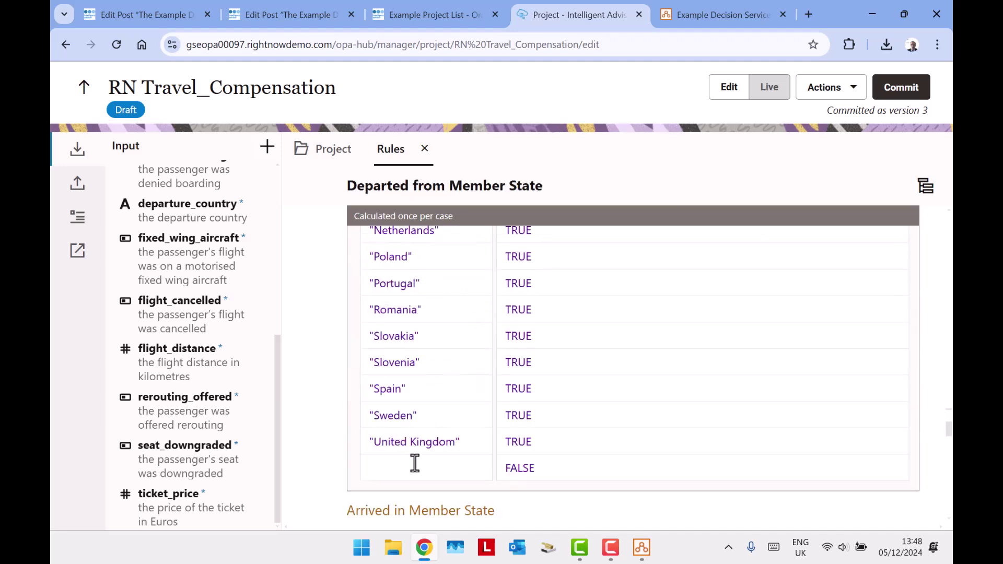
{"action": "left_click", "coordinate": [312, 441]}
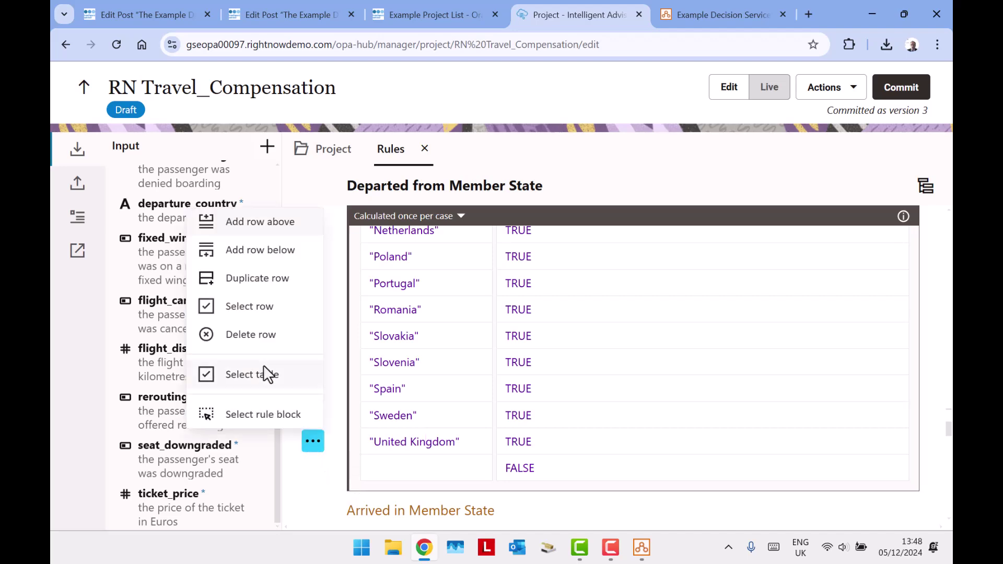
{"action": "left_click", "coordinate": [253, 334]}
{"action": "left_click", "coordinate": [910, 91]}
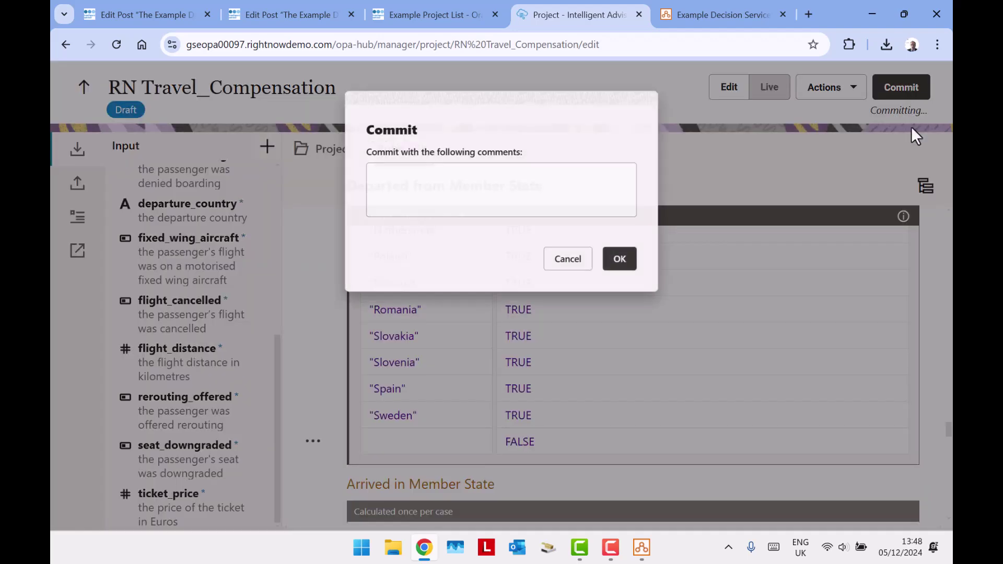
{"action": "left_click", "coordinate": [626, 261]}
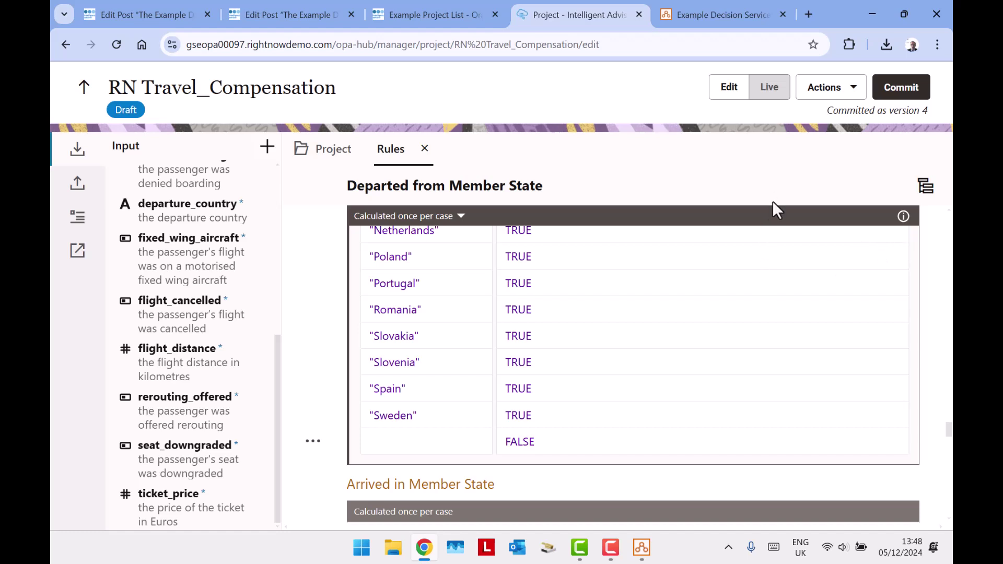